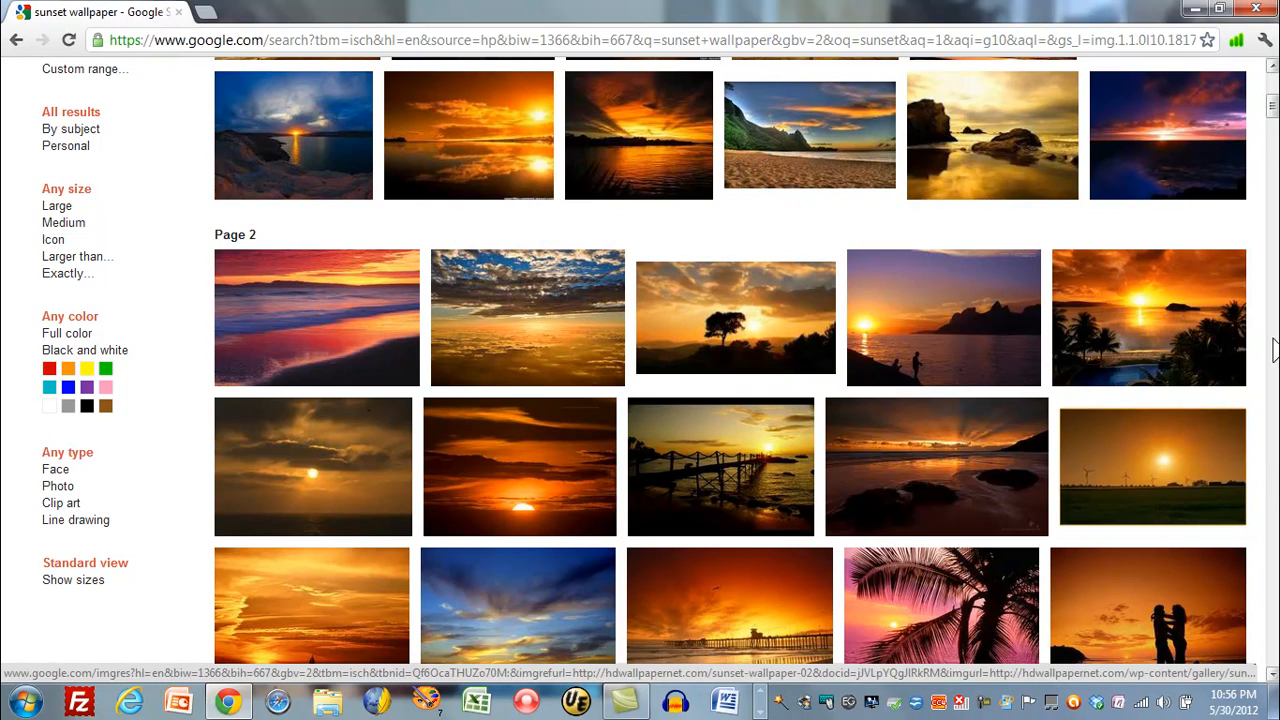
# Step: Scroll the sunset wallpaper results to the 2000 × 1333 pier sunset thumbnail and preview its details
pyautogui.moveTo(1131, 366)
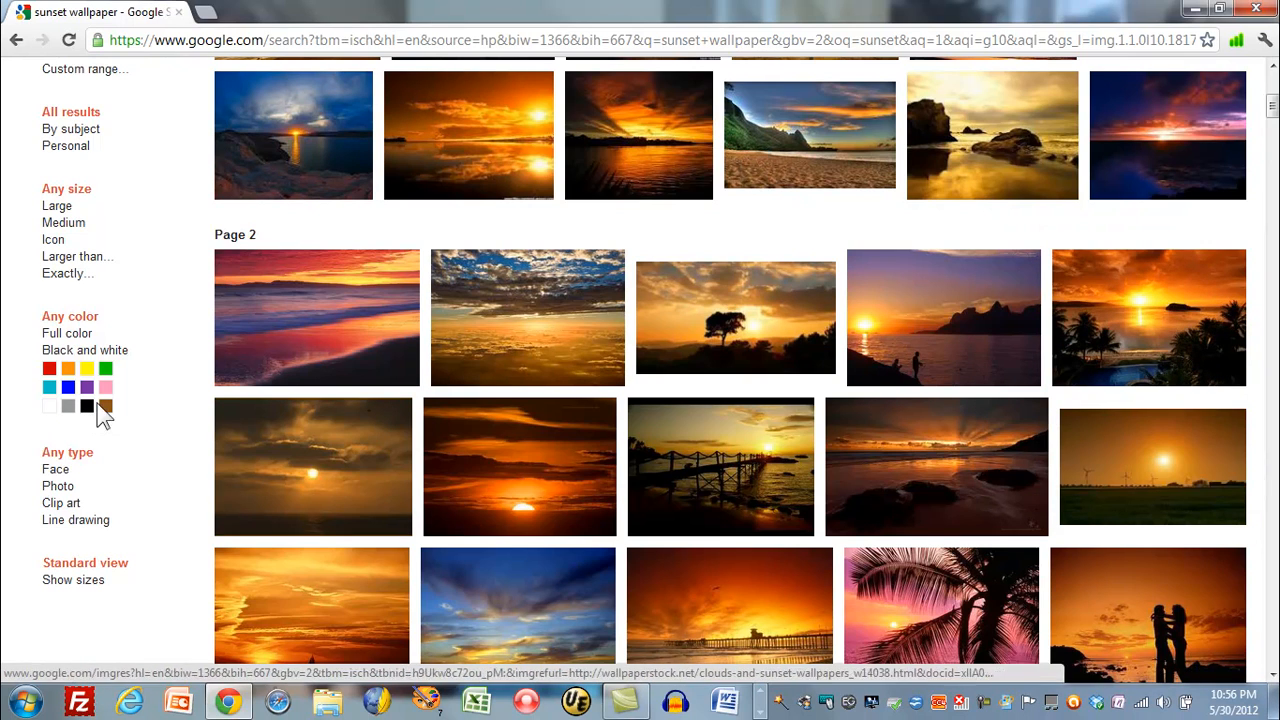
pyautogui.scroll(-2, 177, 409)
pyautogui.scroll(-2, 177, 409)
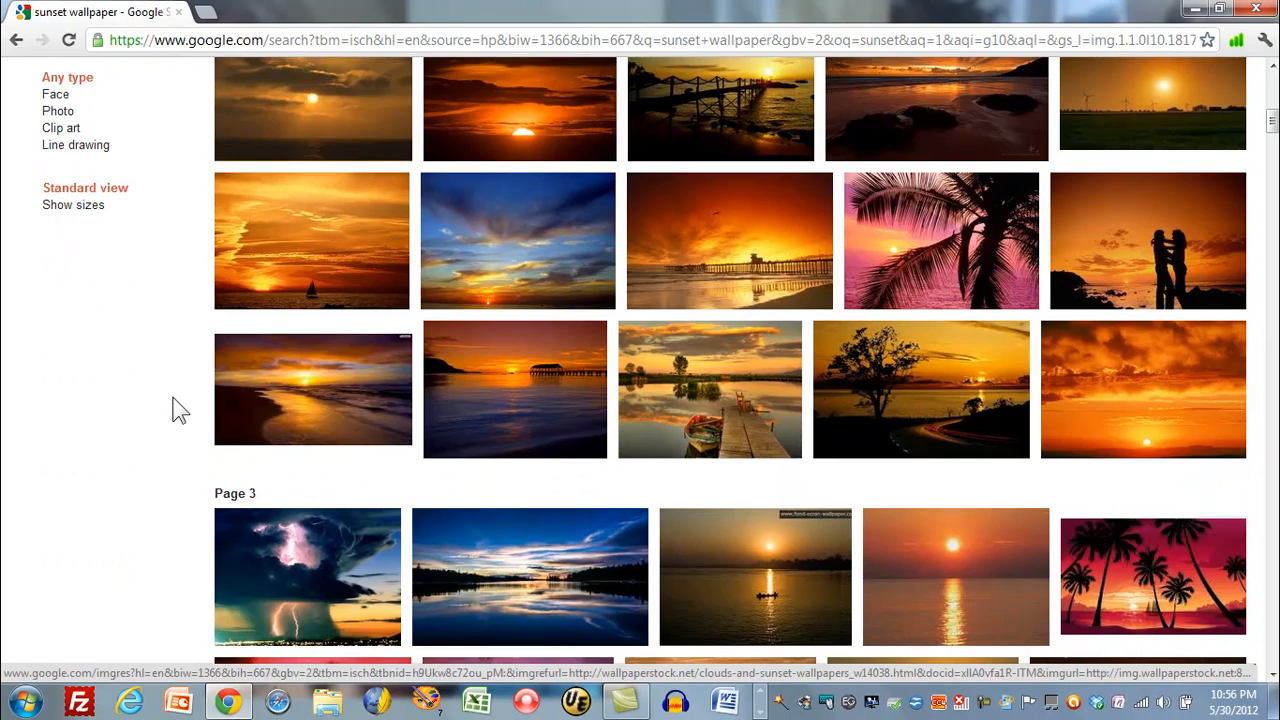
pyautogui.moveTo(494, 420)
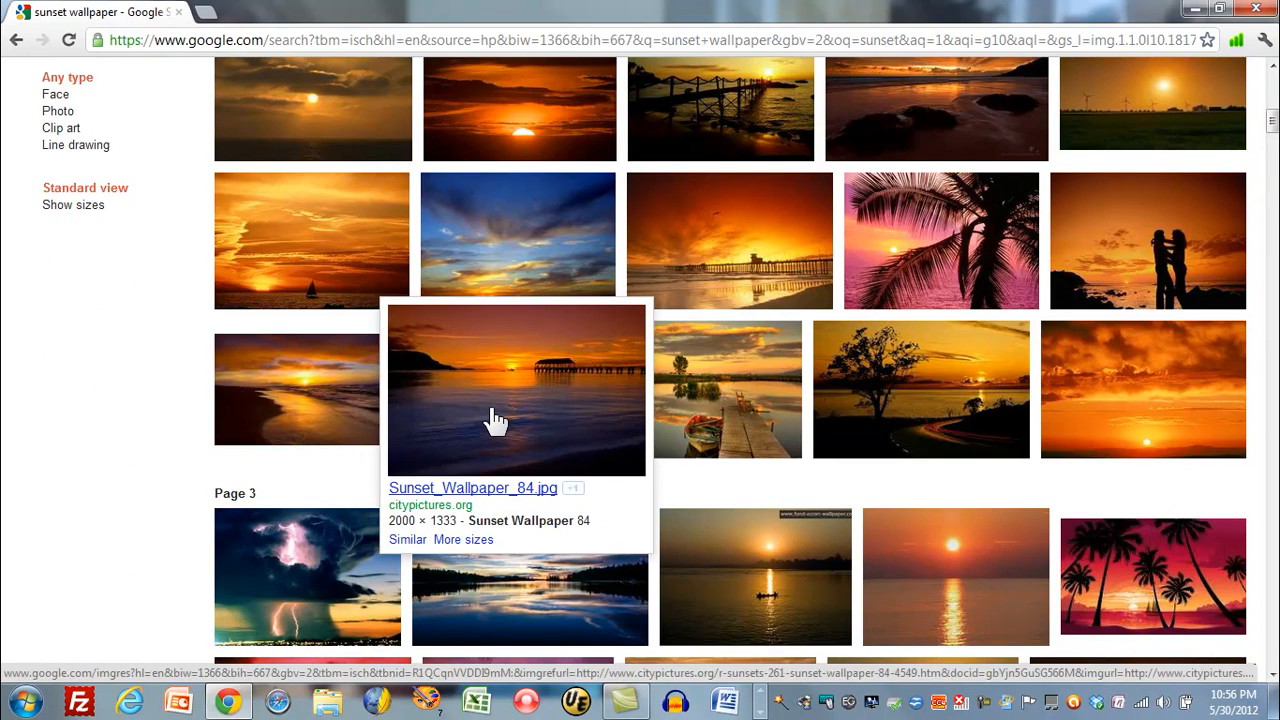
# Step: Save the full-size pier sunset image as Sunset_Wallpaper_84.jpg in C:\junk
pyautogui.click(494, 420)
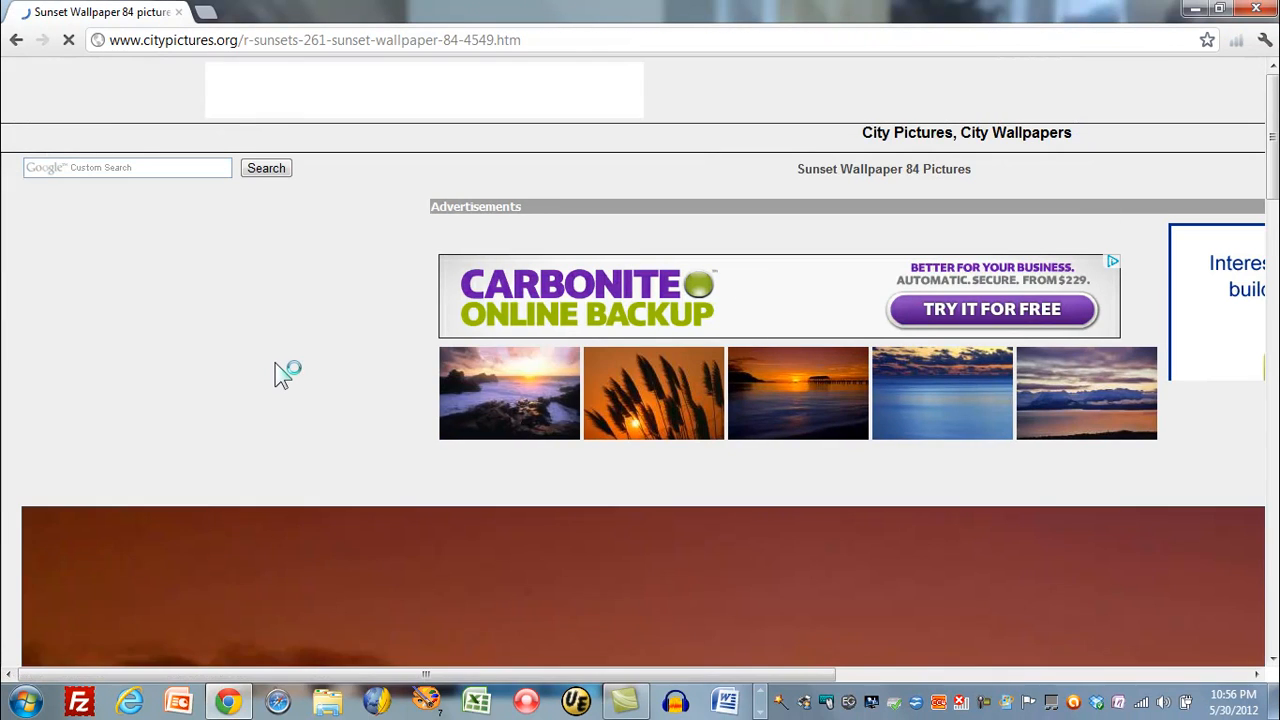
pyautogui.scroll(-5, 275, 363)
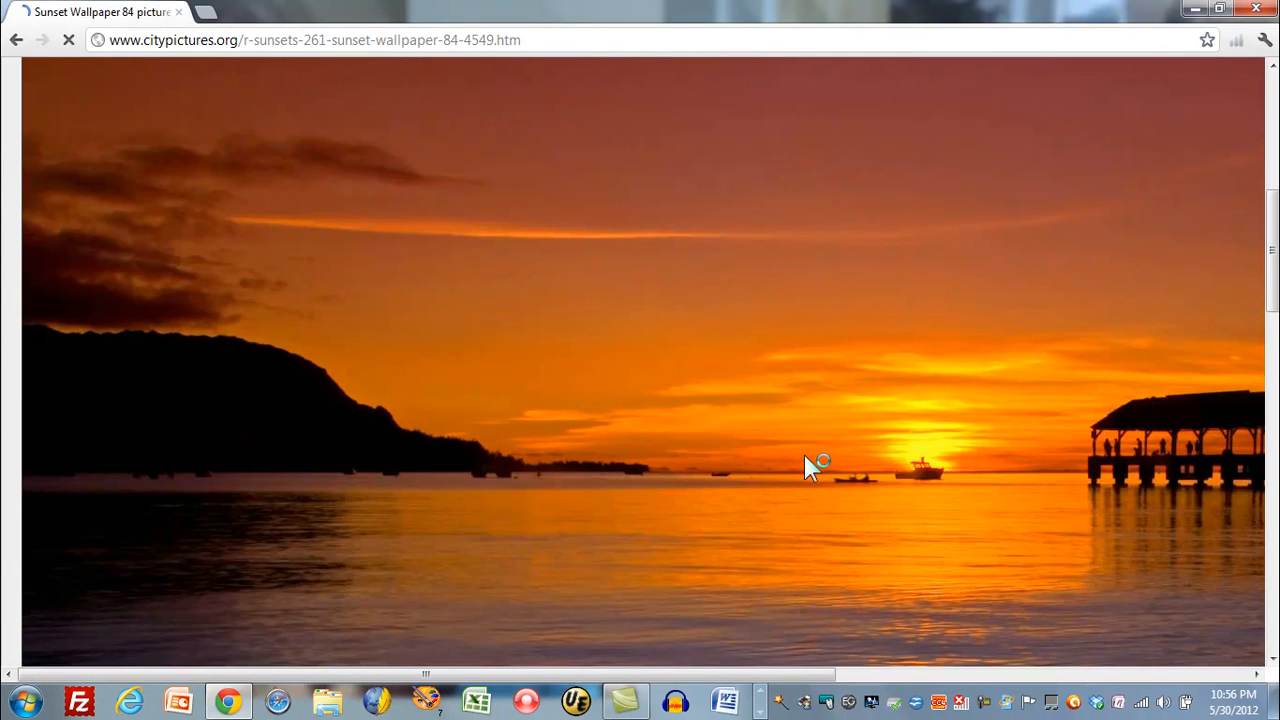
pyautogui.rightClick(617, 352)
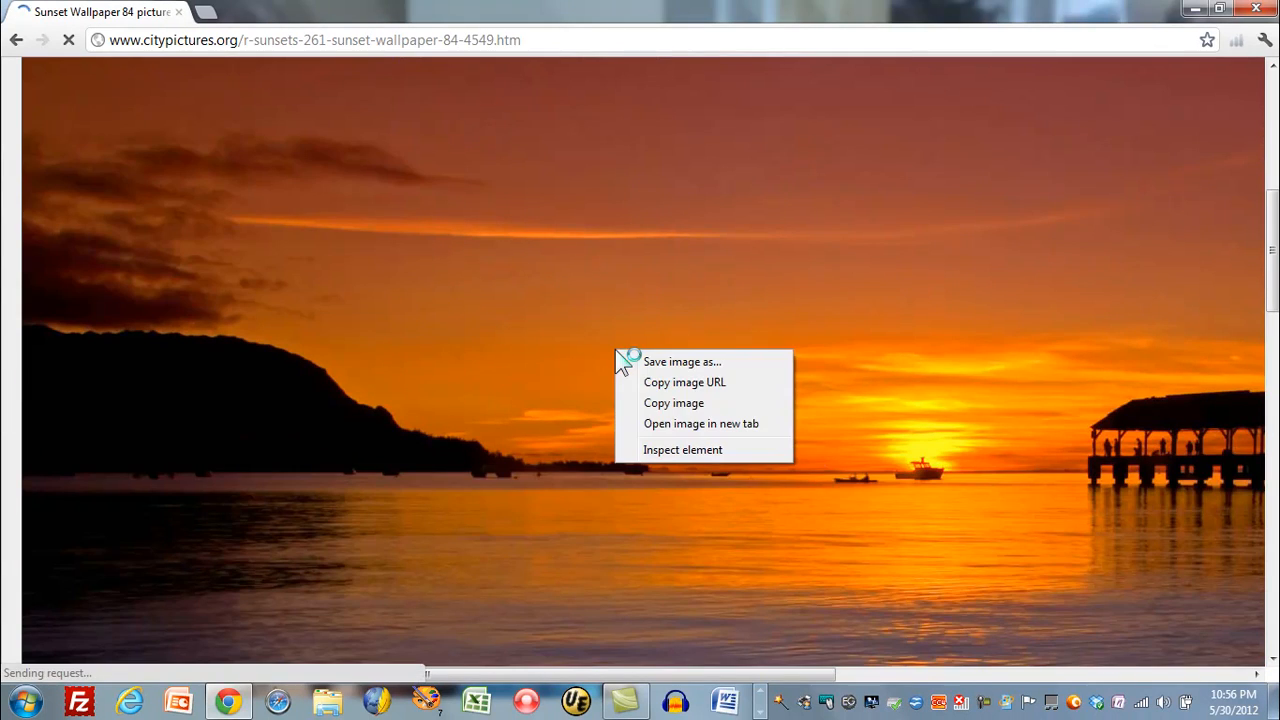
pyautogui.click(666, 364)
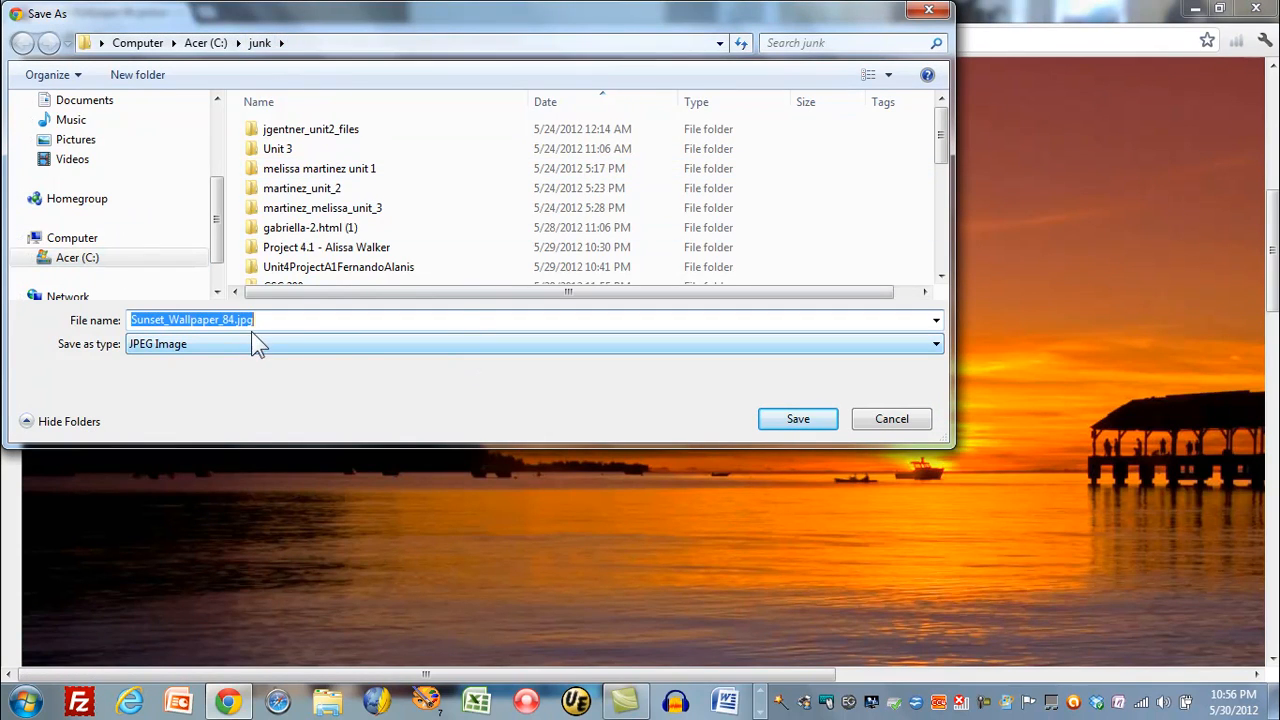
pyautogui.click(798, 419)
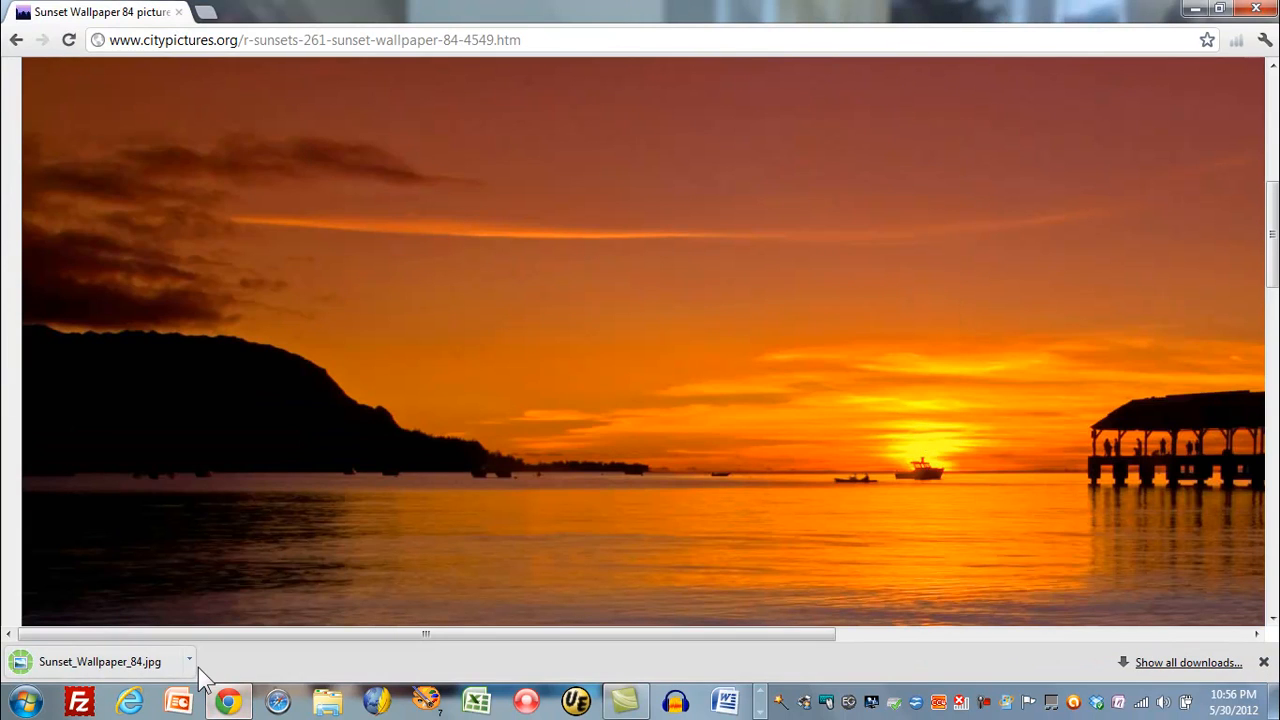
pyautogui.click(189, 661)
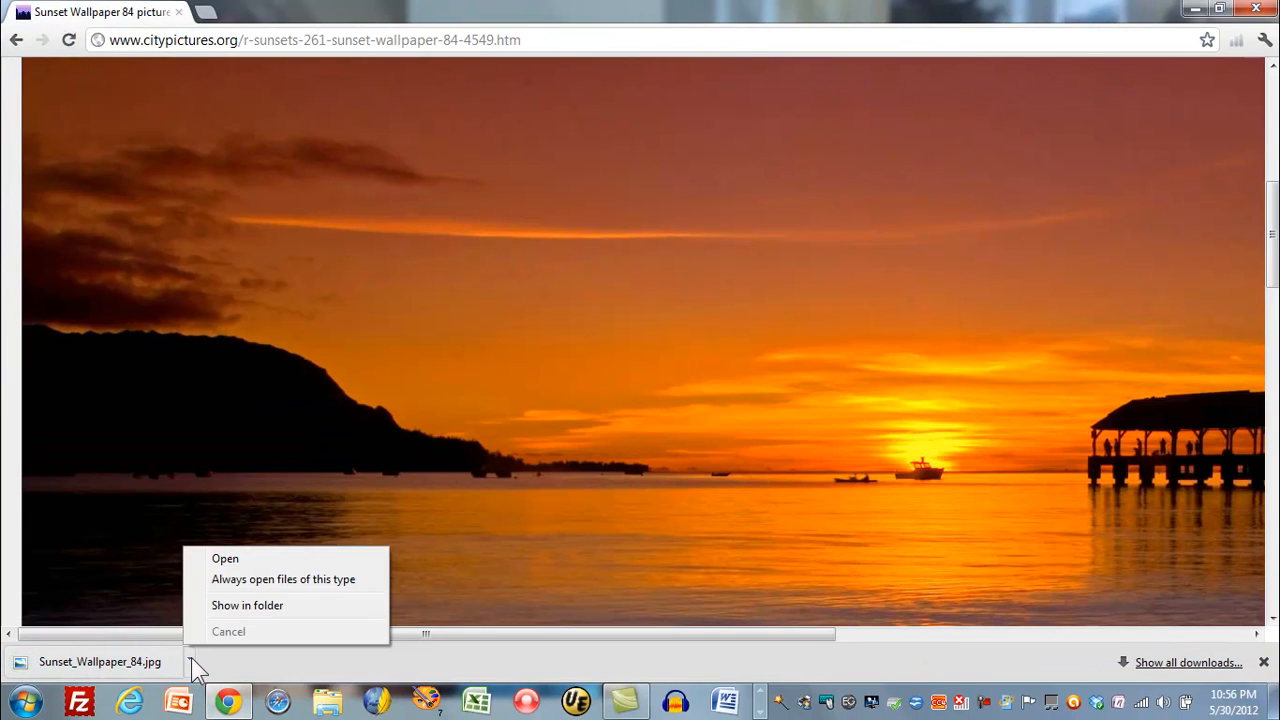
pyautogui.click(271, 617)
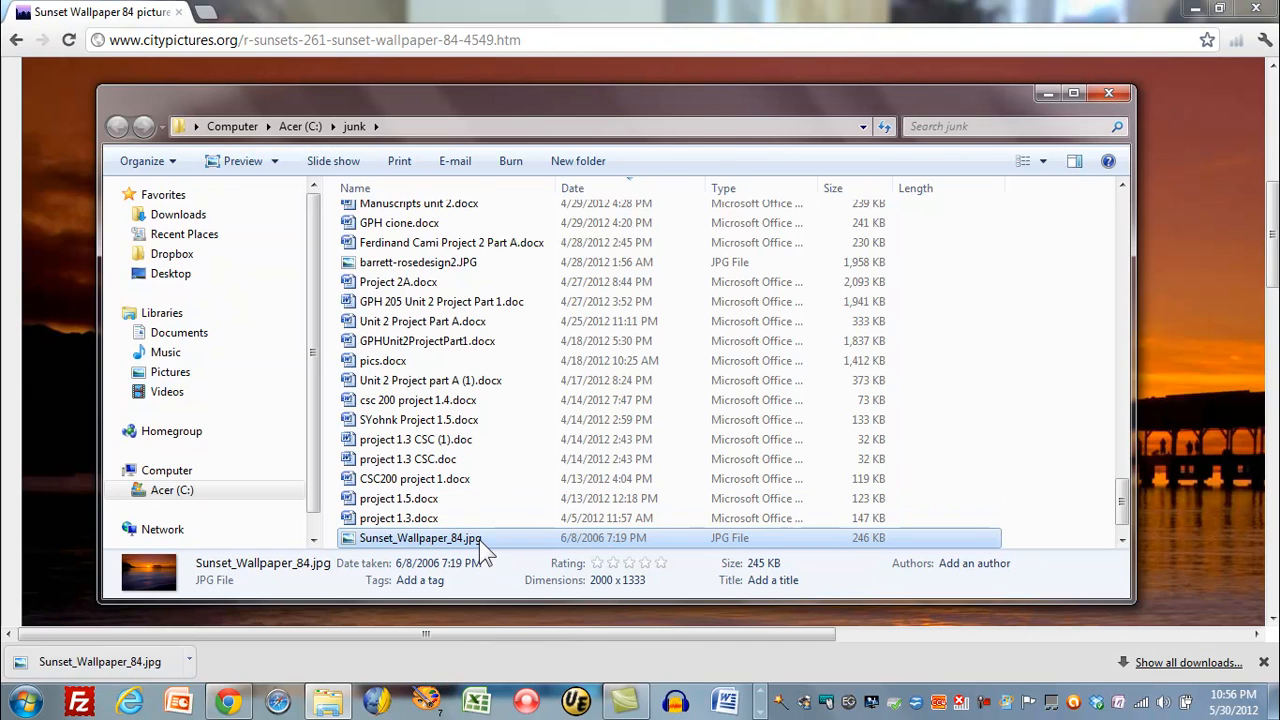
pyautogui.rightClick(479, 540)
pyautogui.click(555, 525)
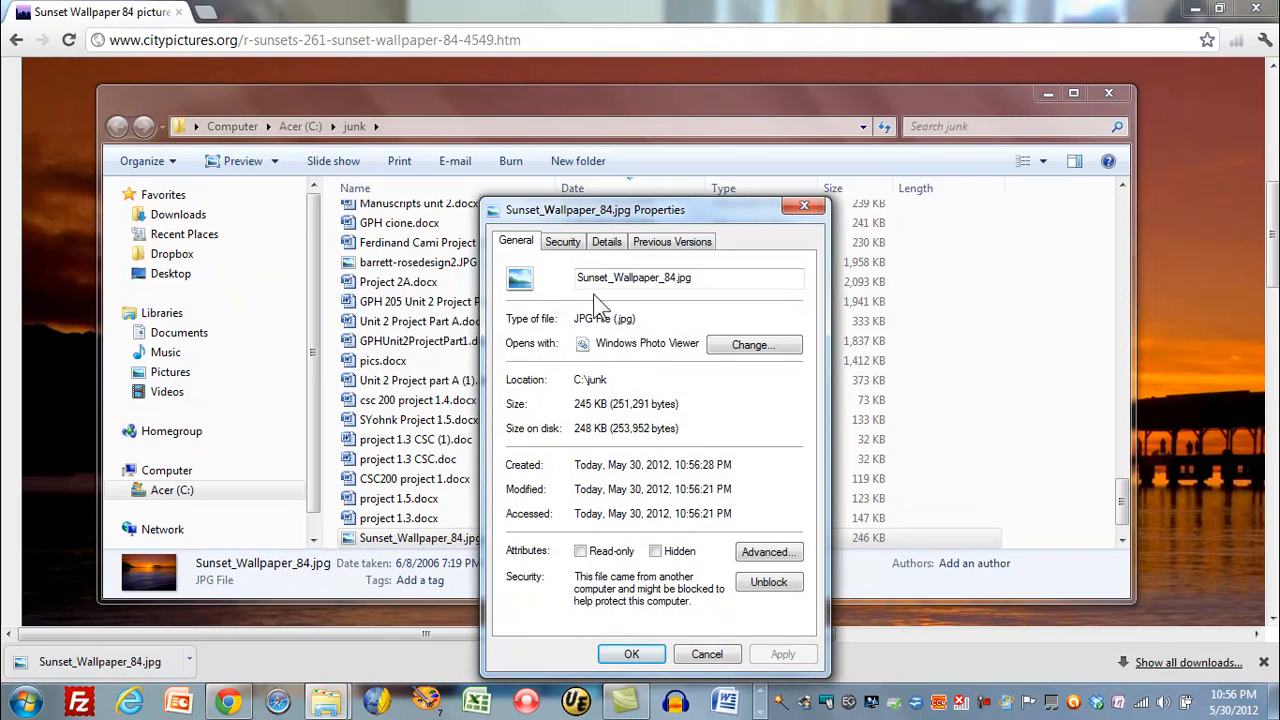
pyautogui.click(566, 242)
pyautogui.click(606, 242)
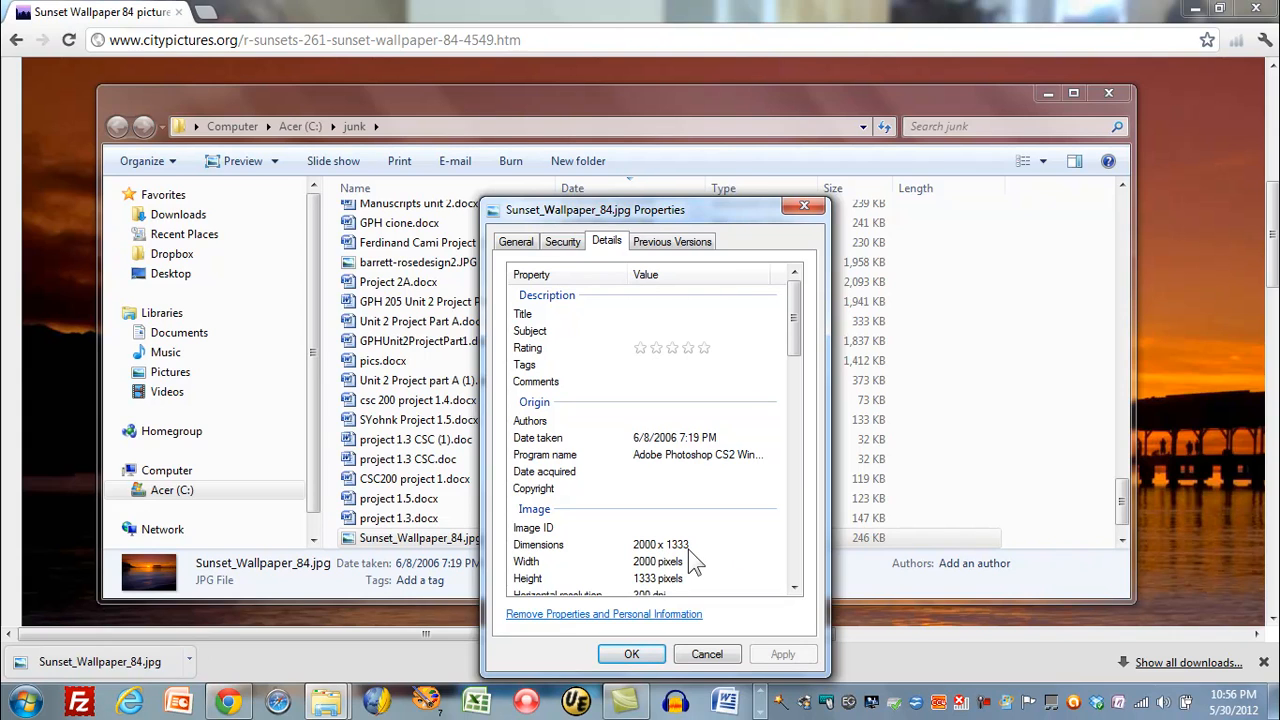
pyautogui.click(805, 206)
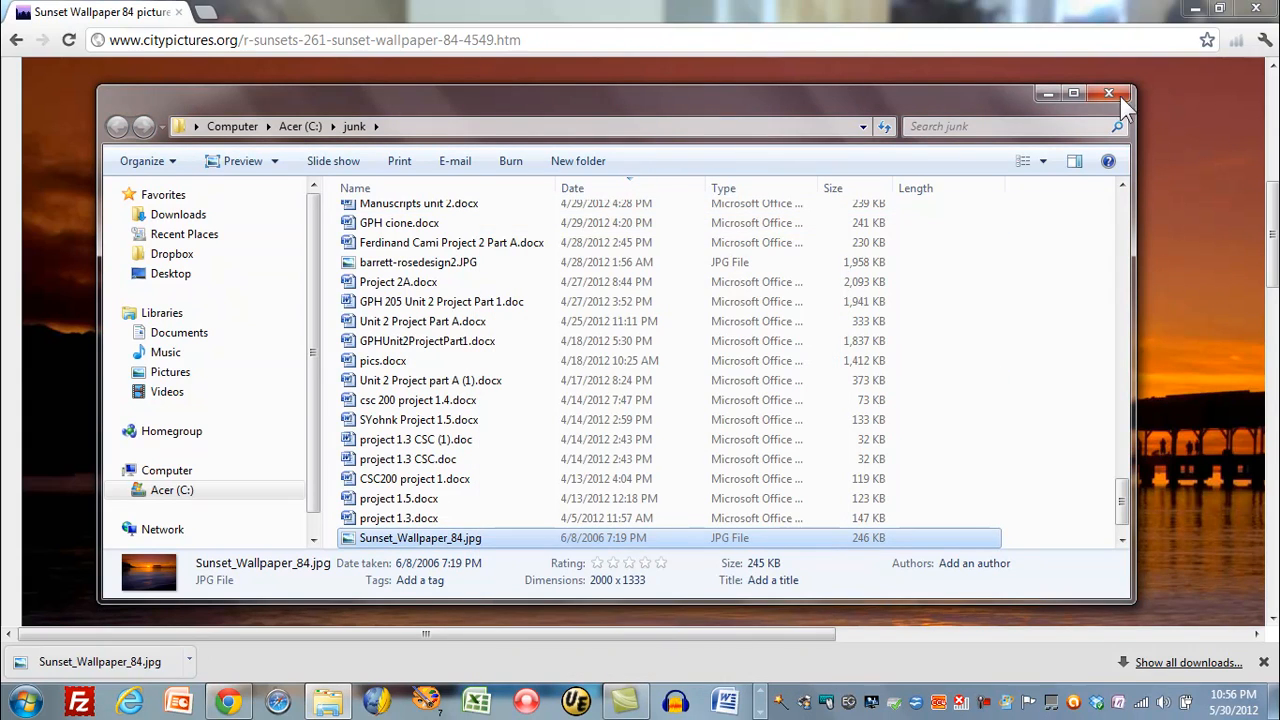
pyautogui.click(1120, 96)
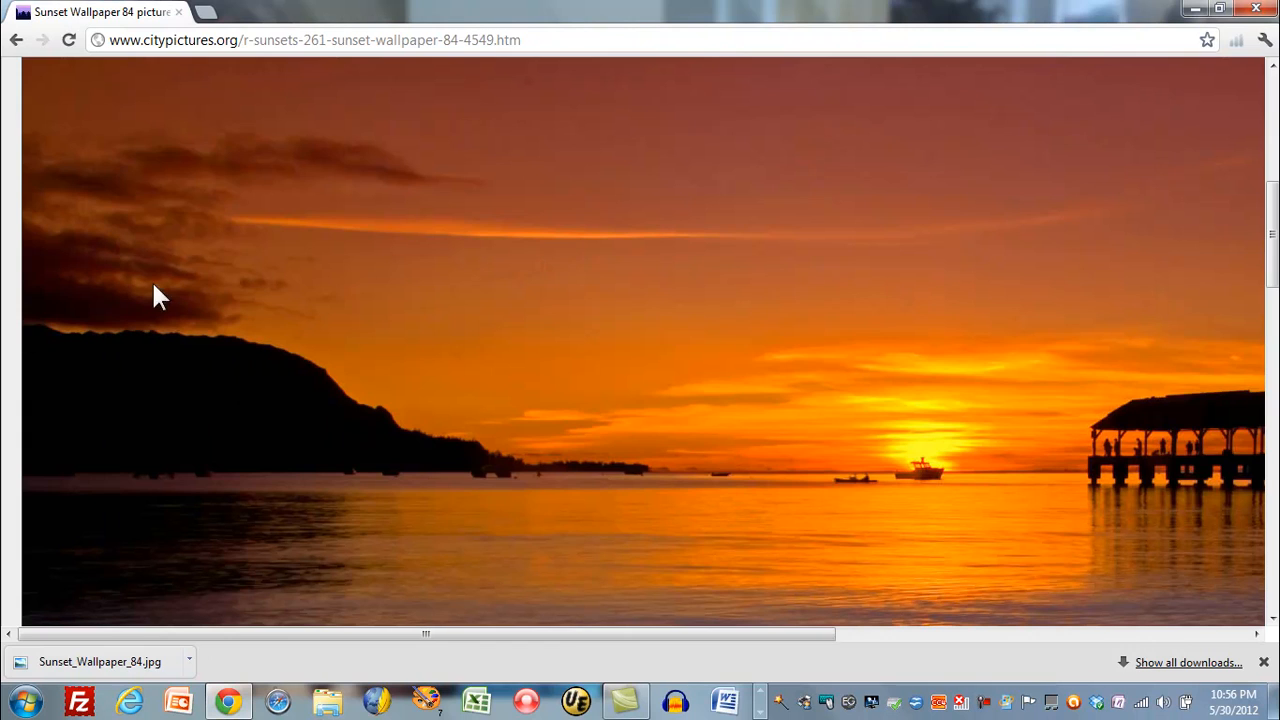
# Step: Close the browser and set the slide size to On-screen Show (16:9)
pyautogui.click(1256, 8)
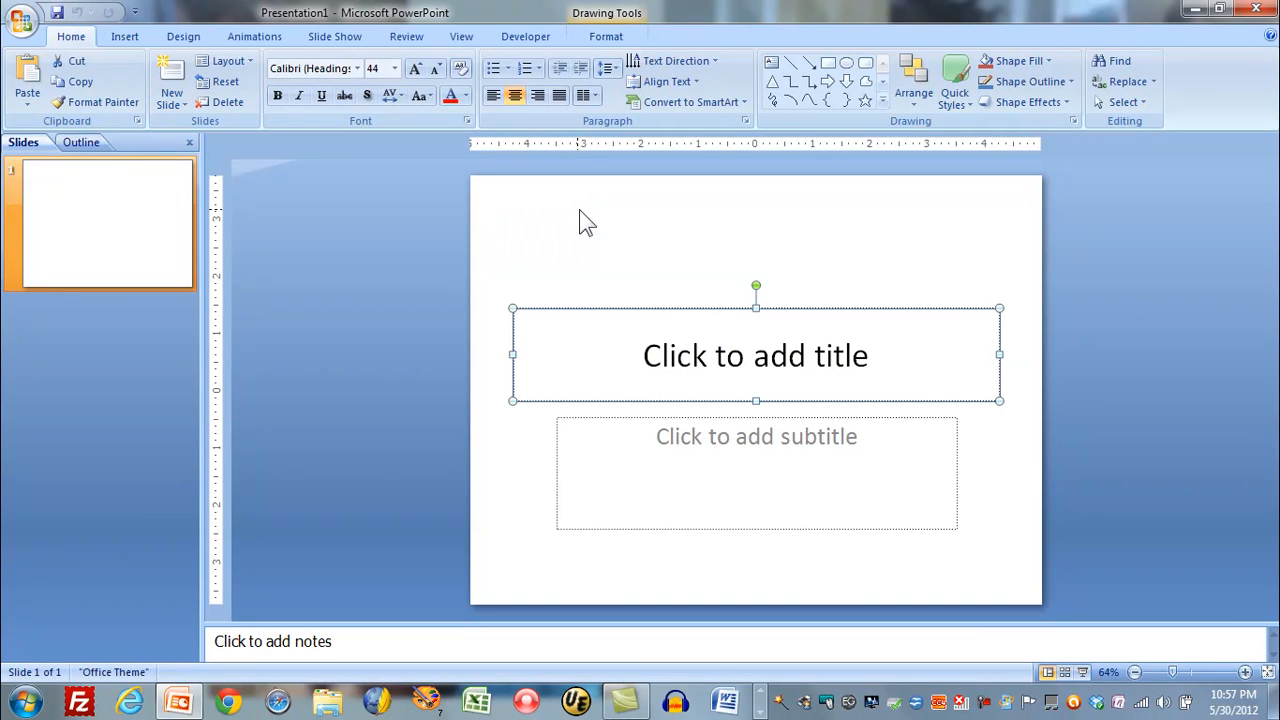
pyautogui.click(182, 37)
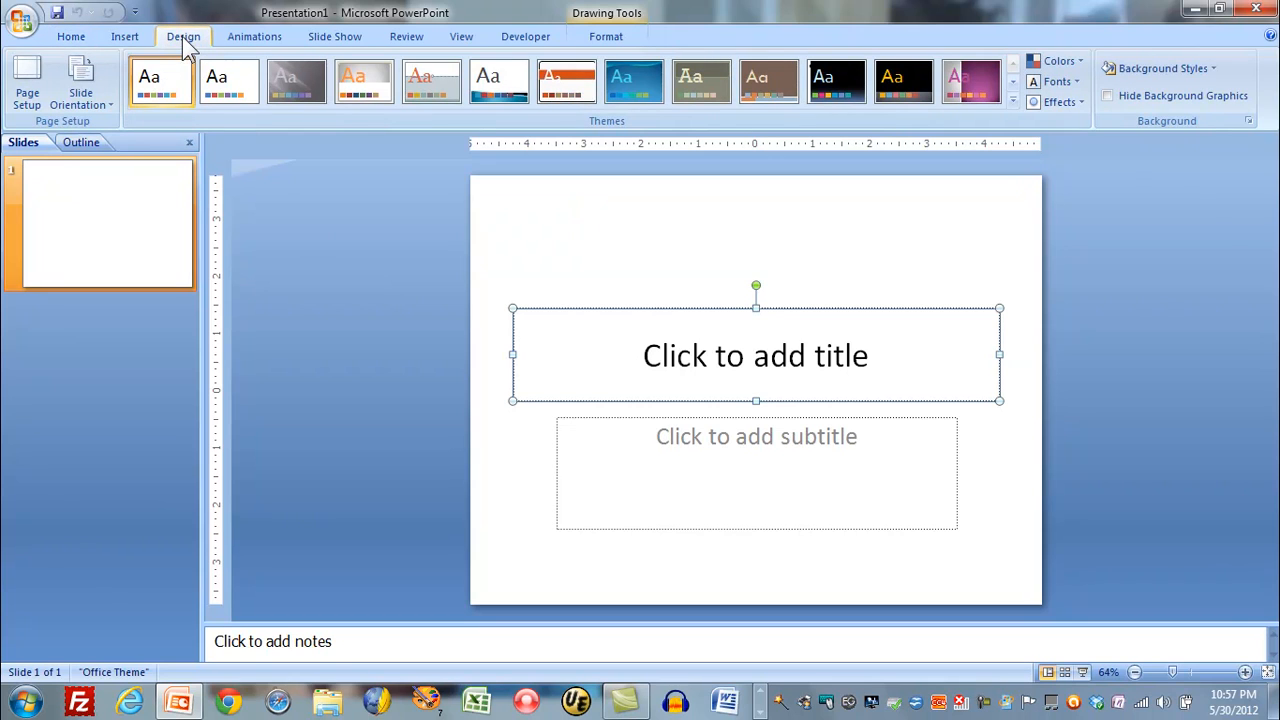
pyautogui.click(28, 97)
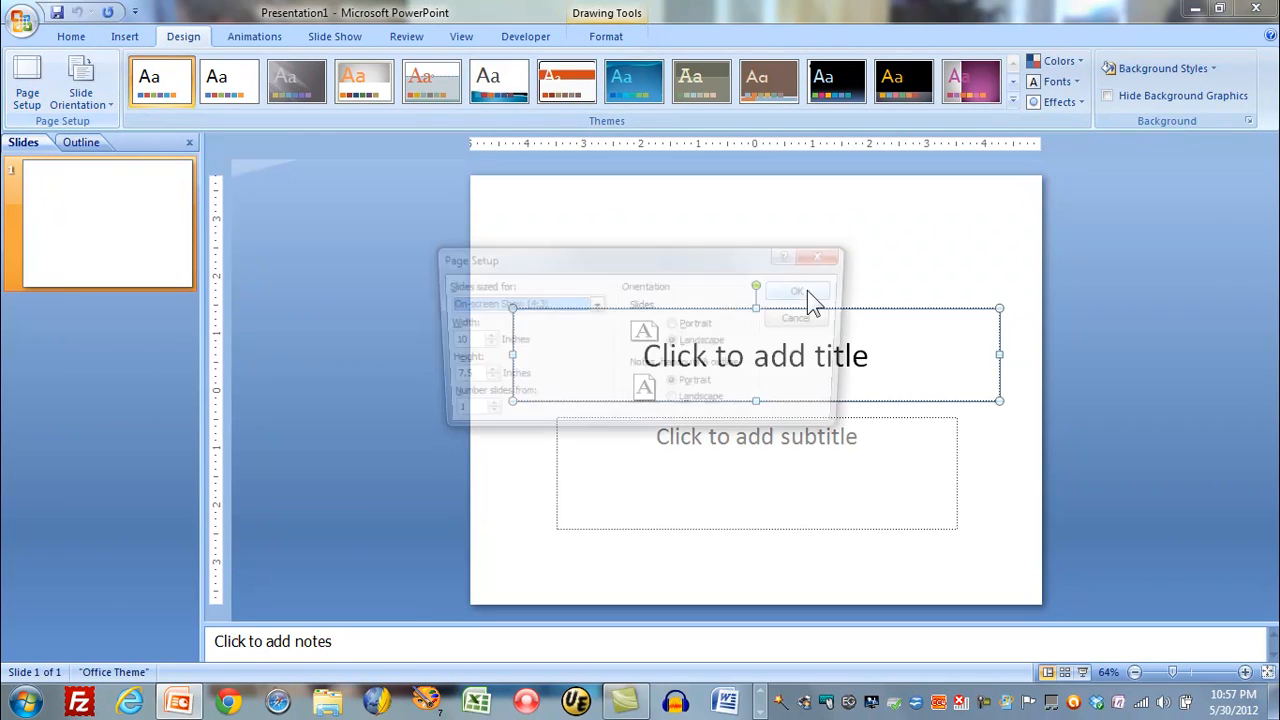
pyautogui.click(598, 305)
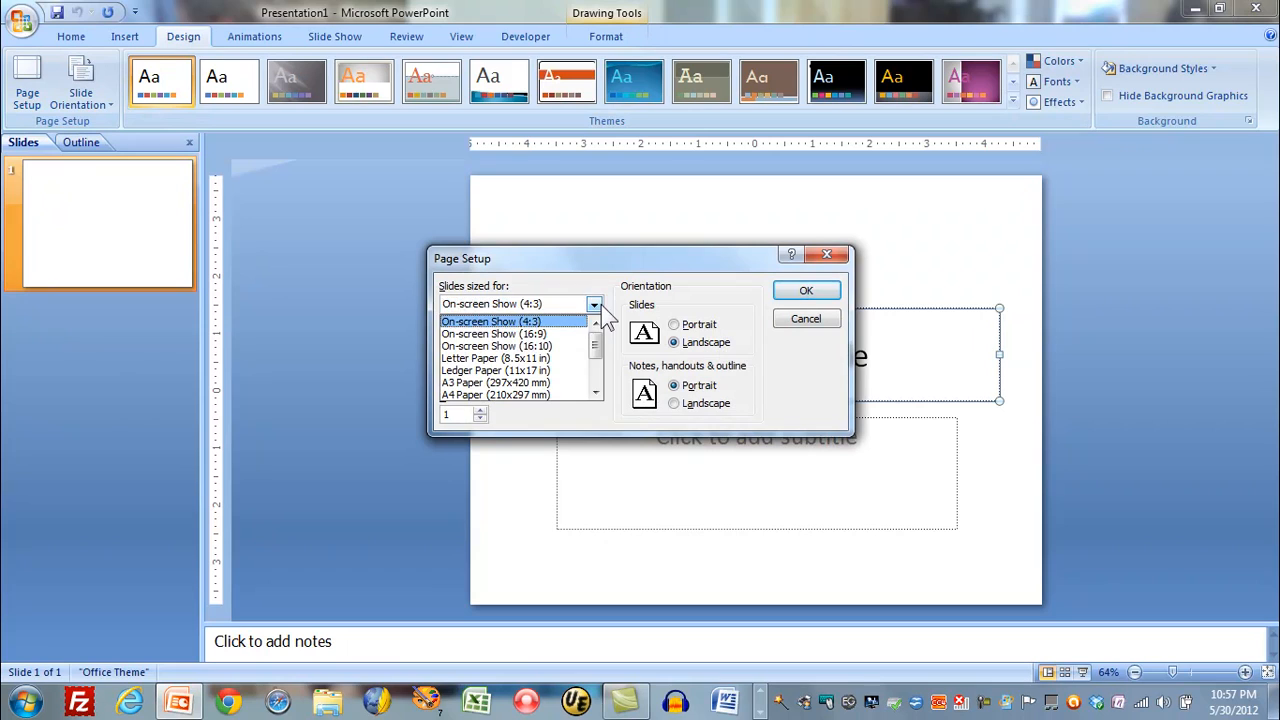
pyautogui.click(540, 334)
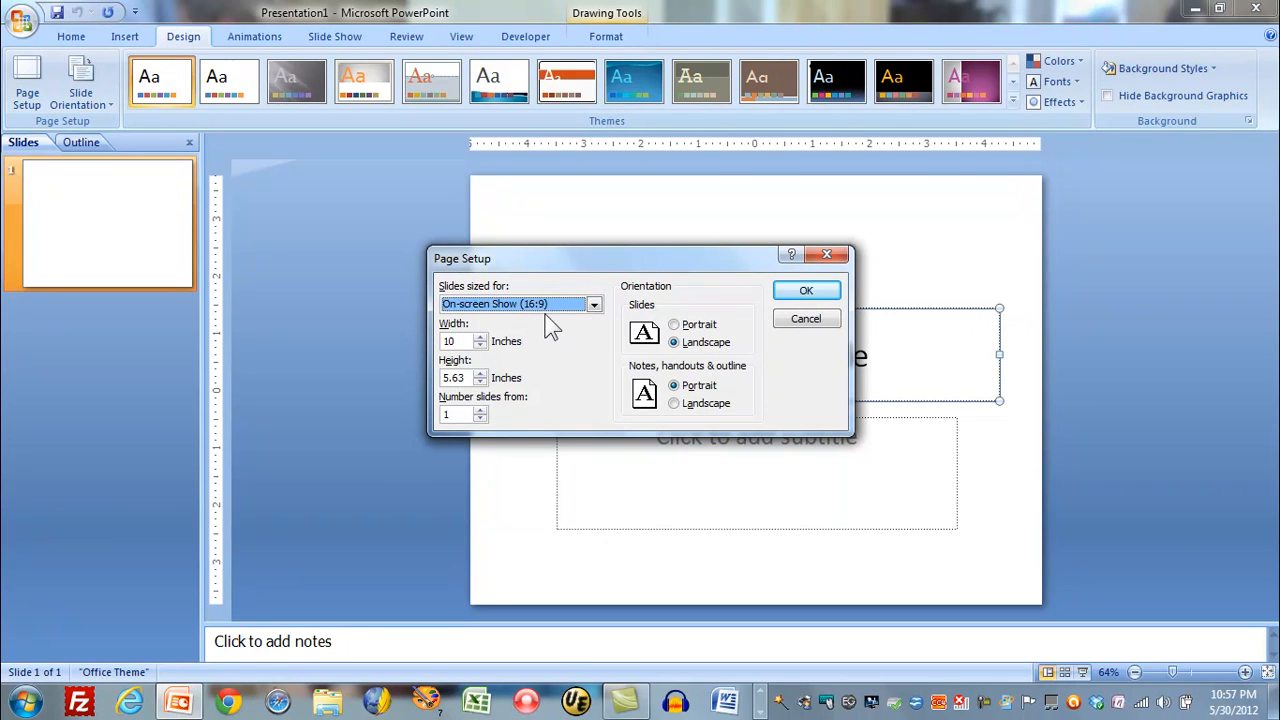
pyautogui.click(812, 293)
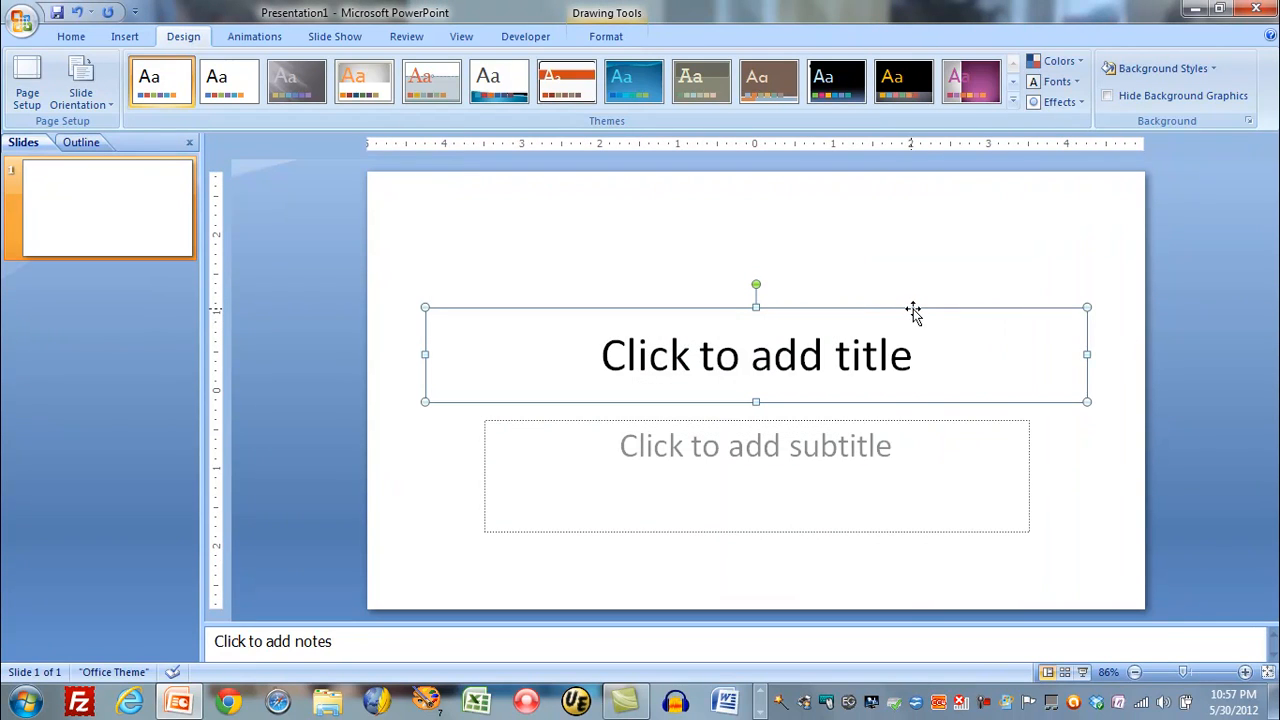
# Step: Delete the title and subtitle placeholders, leaving a blank slide
pyautogui.press('Delete')
pyautogui.click(888, 443)
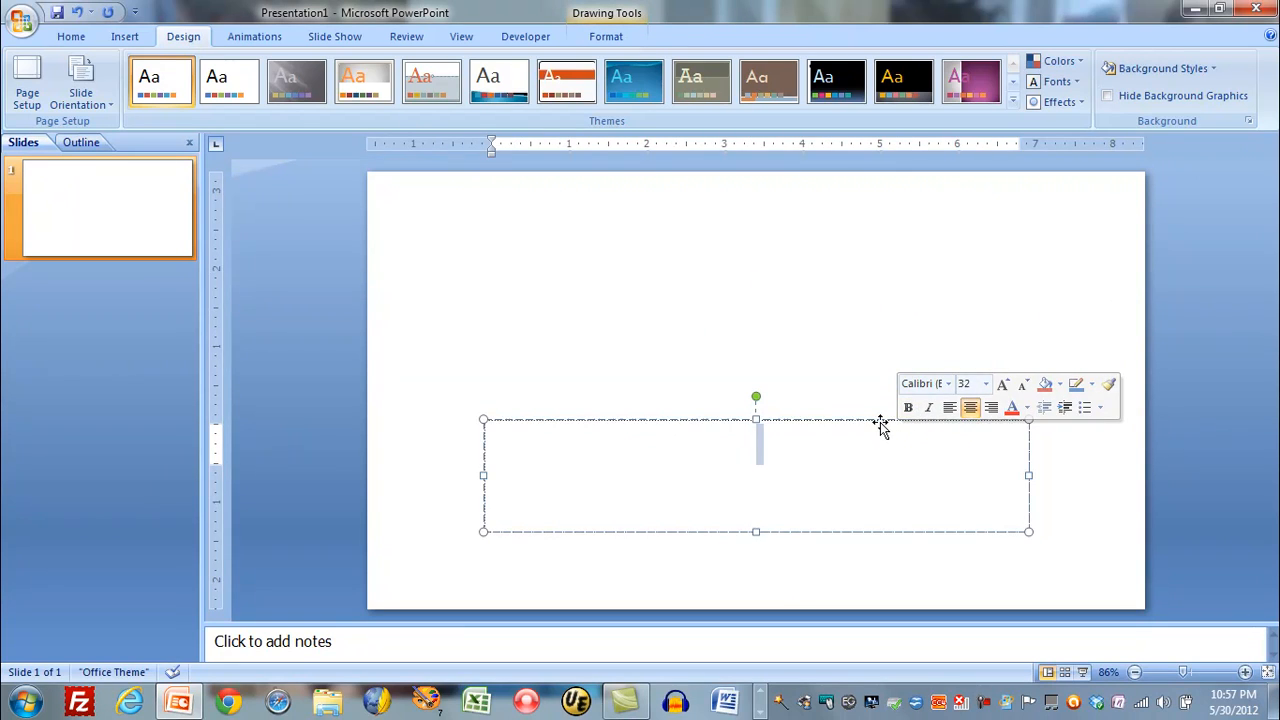
pyautogui.click(881, 421)
pyautogui.press('Delete')
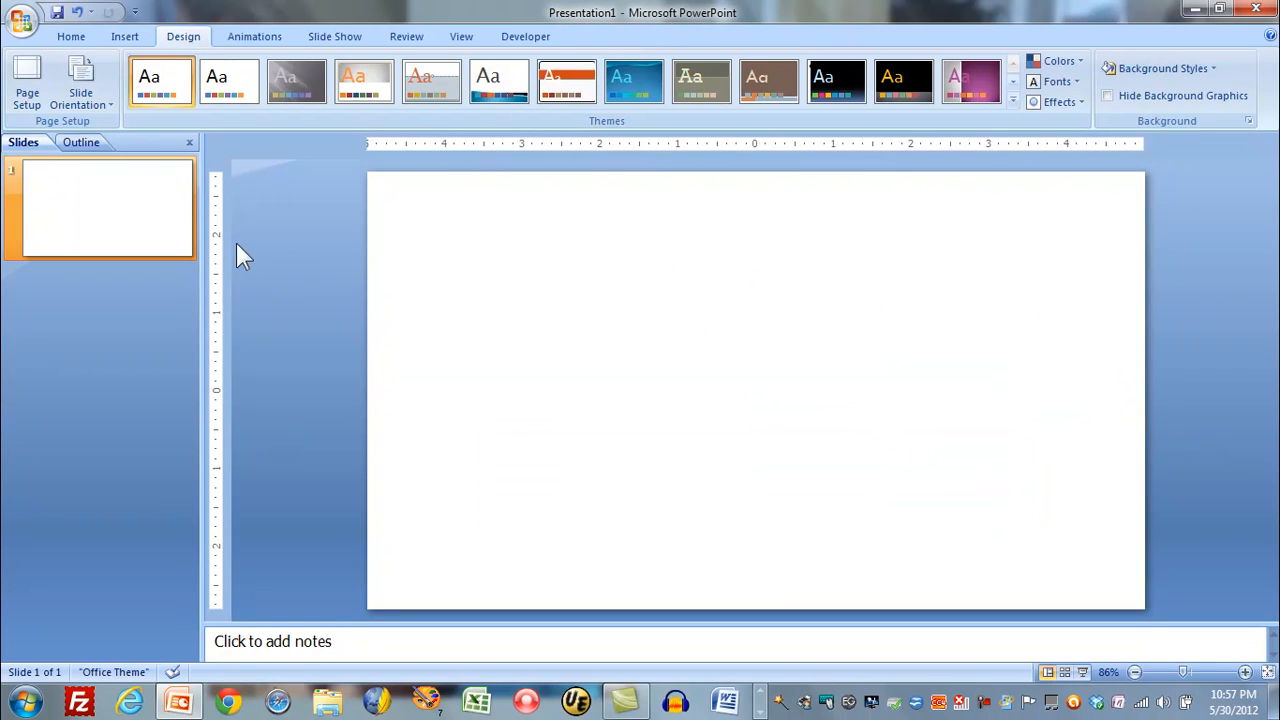
pyautogui.click(116, 38)
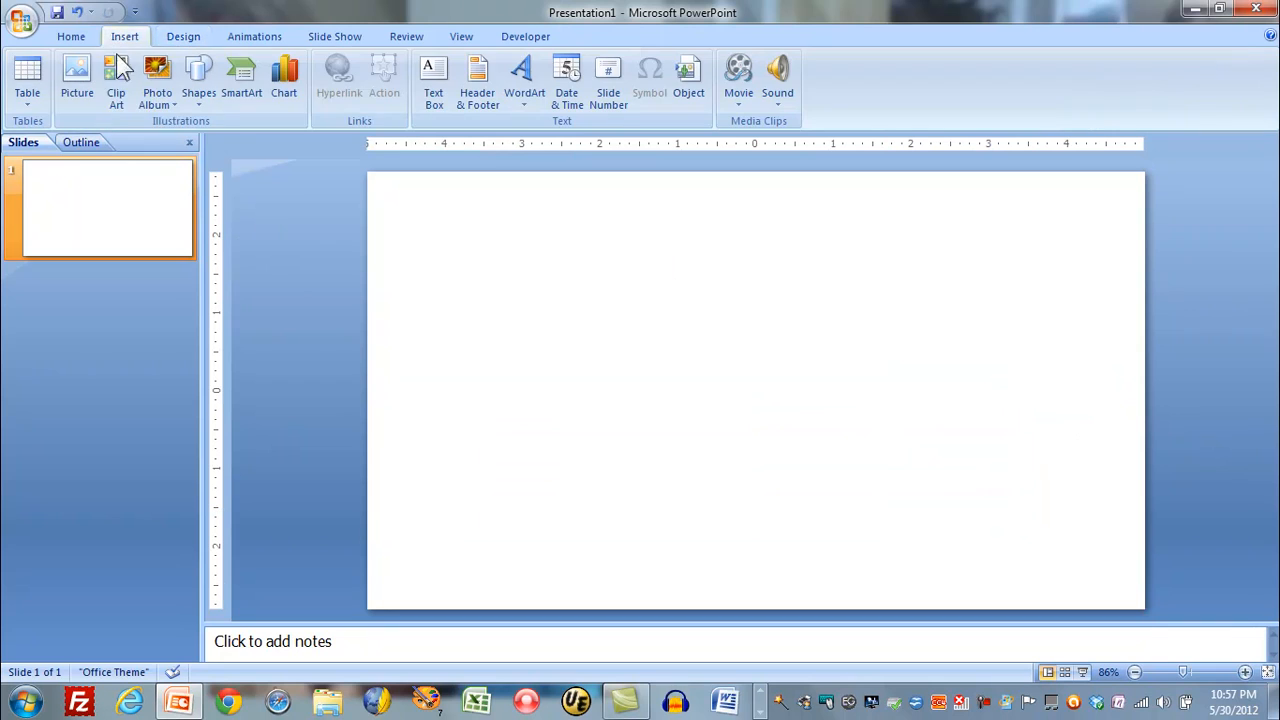
# Step: Insert Sunset_Wallpaper_84.jpg from the C:\junk folder onto the slide
pyautogui.click(80, 80)
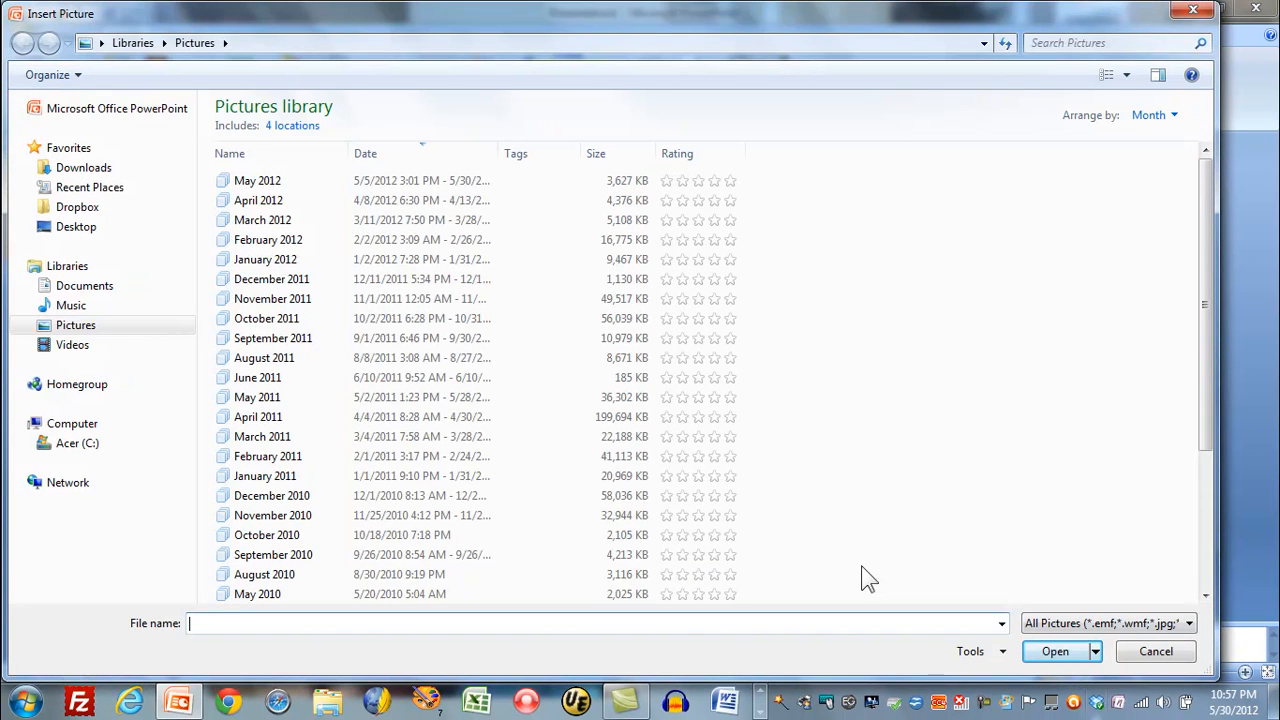
pyautogui.click(88, 445)
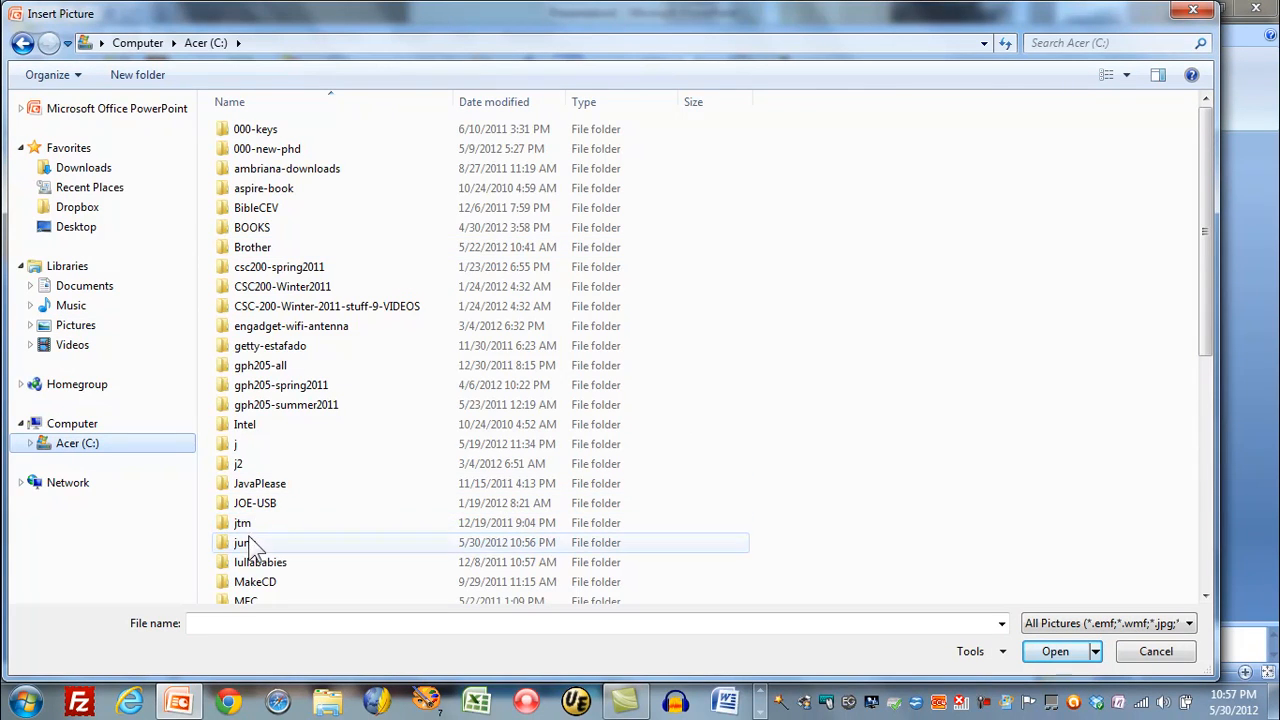
pyautogui.doubleClick(245, 543)
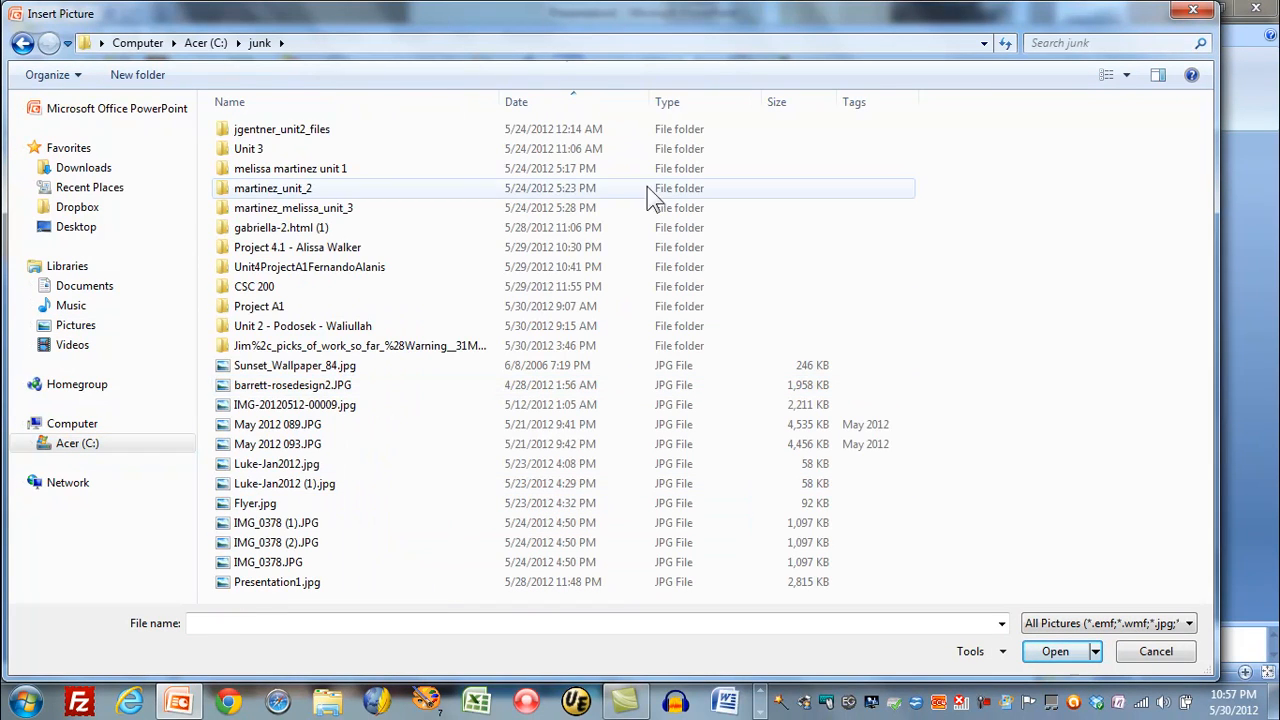
pyautogui.click(585, 106)
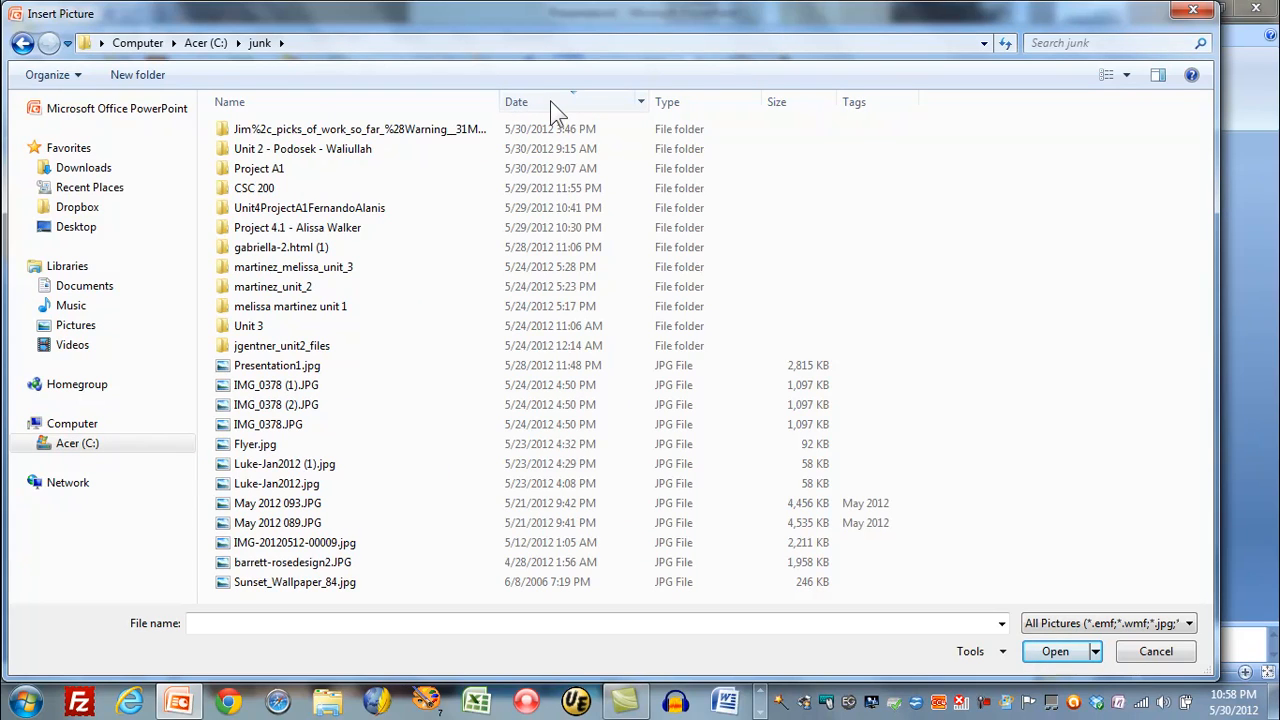
pyautogui.click(551, 101)
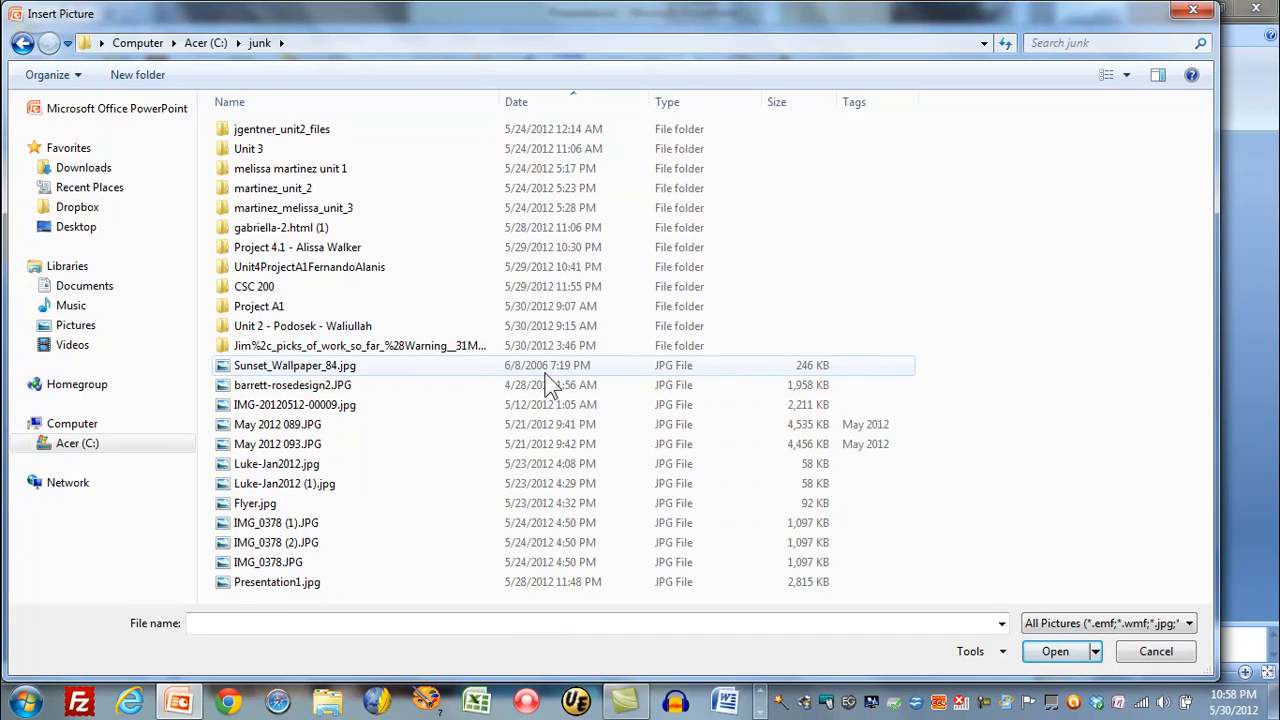
pyautogui.click(270, 367)
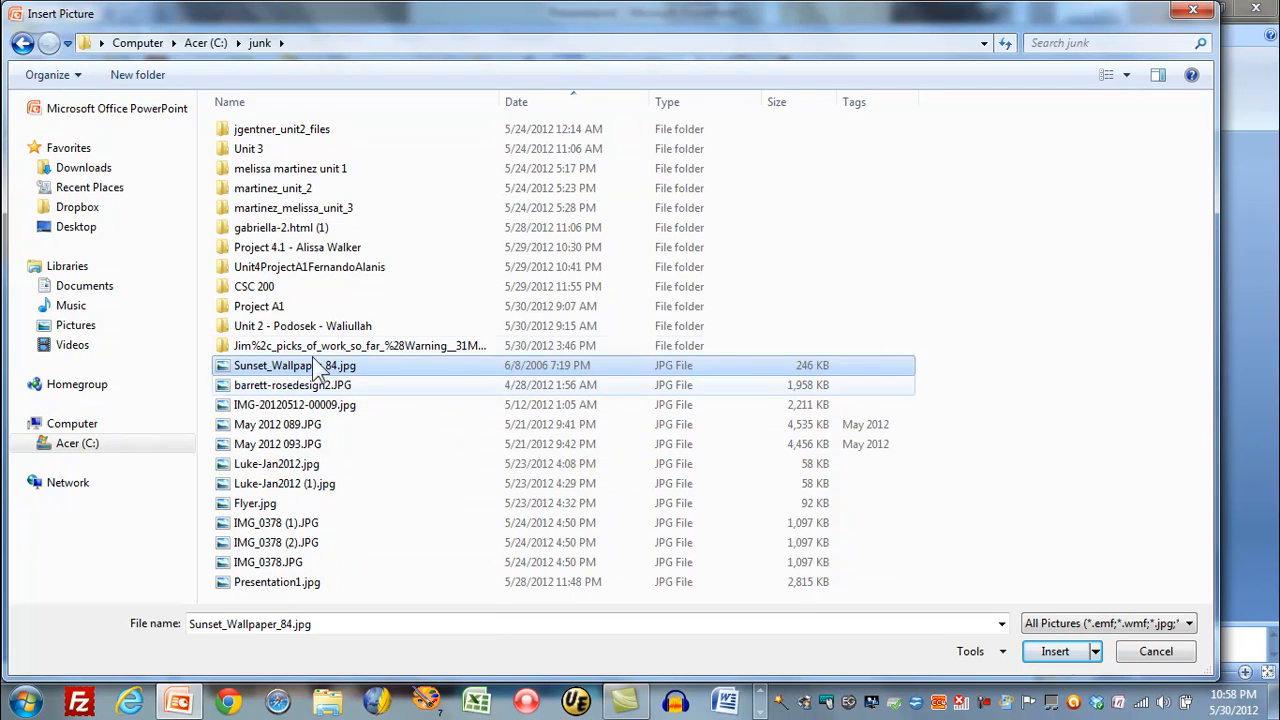
pyautogui.click(315, 367)
pyautogui.click(1055, 655)
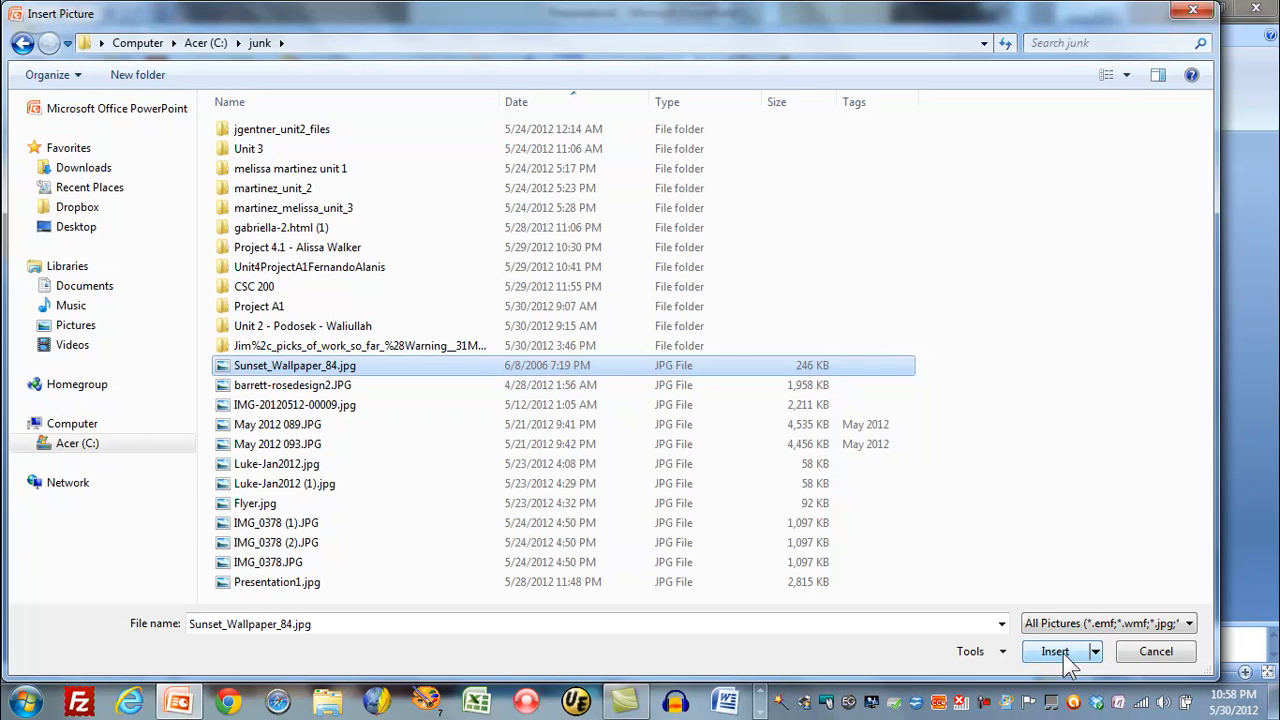
pyautogui.click(1063, 655)
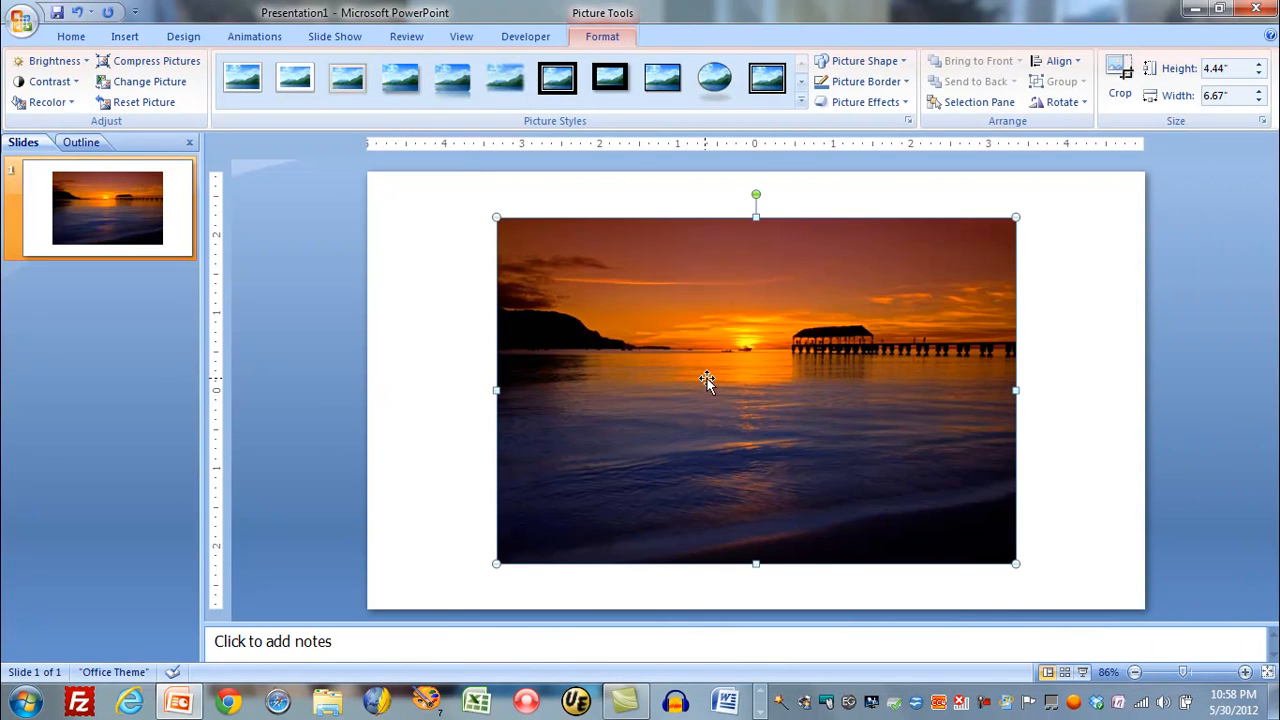
# Step: Move the sunset picture to the top-left corner and enlarge it to 5.61" × 8.42"
pyautogui.moveTo(703, 362); pyautogui.dragTo(590, 345)
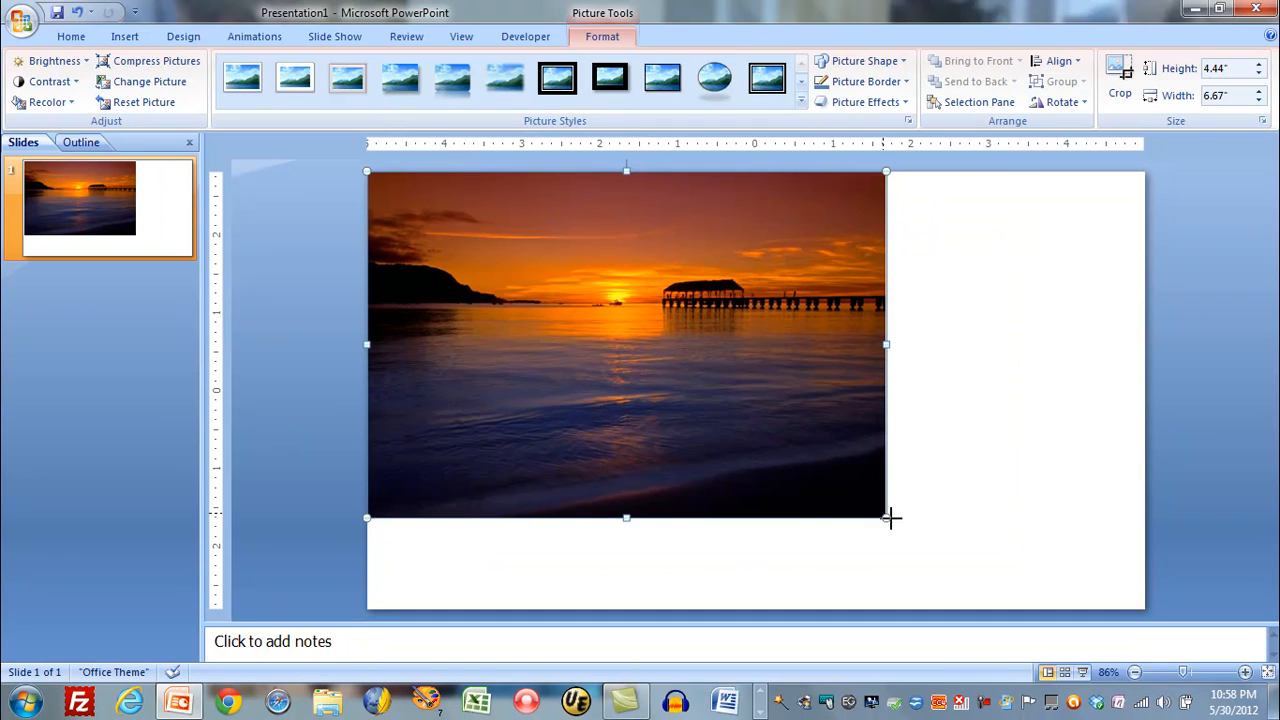
pyautogui.moveTo(890, 517); pyautogui.dragTo(1046, 596)
pyautogui.click(1100, 505)
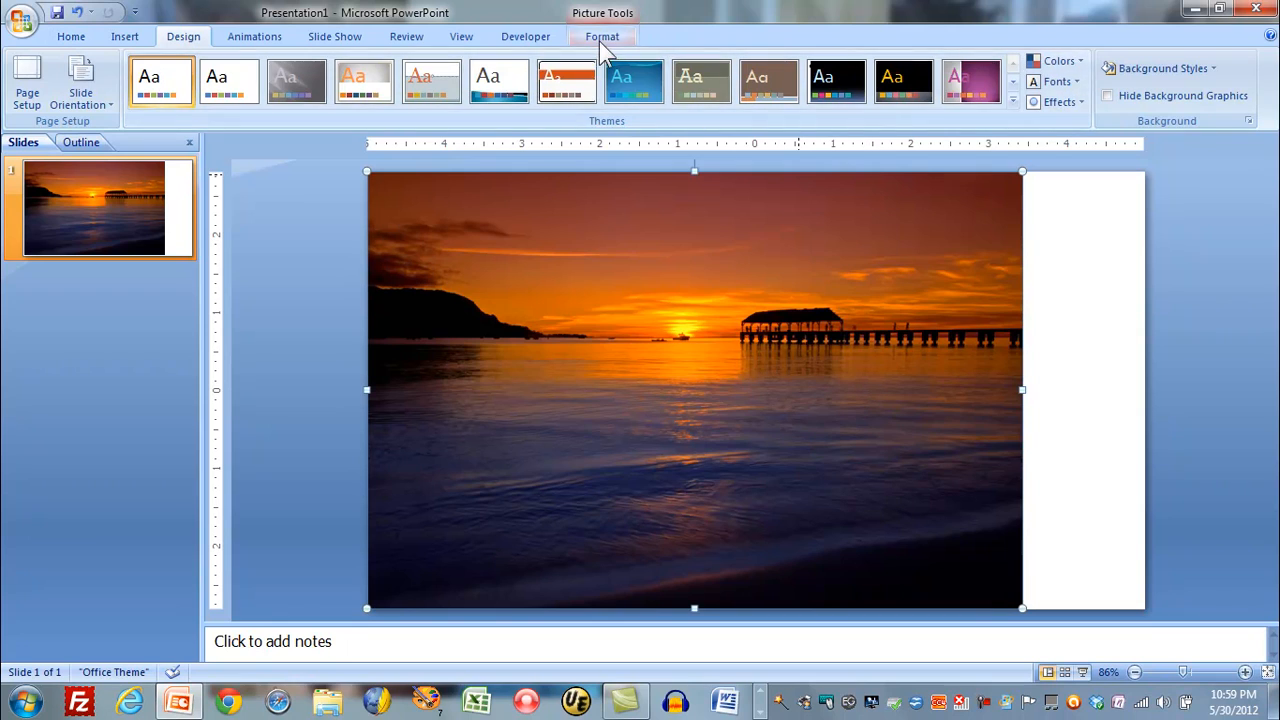
pyautogui.click(602, 38)
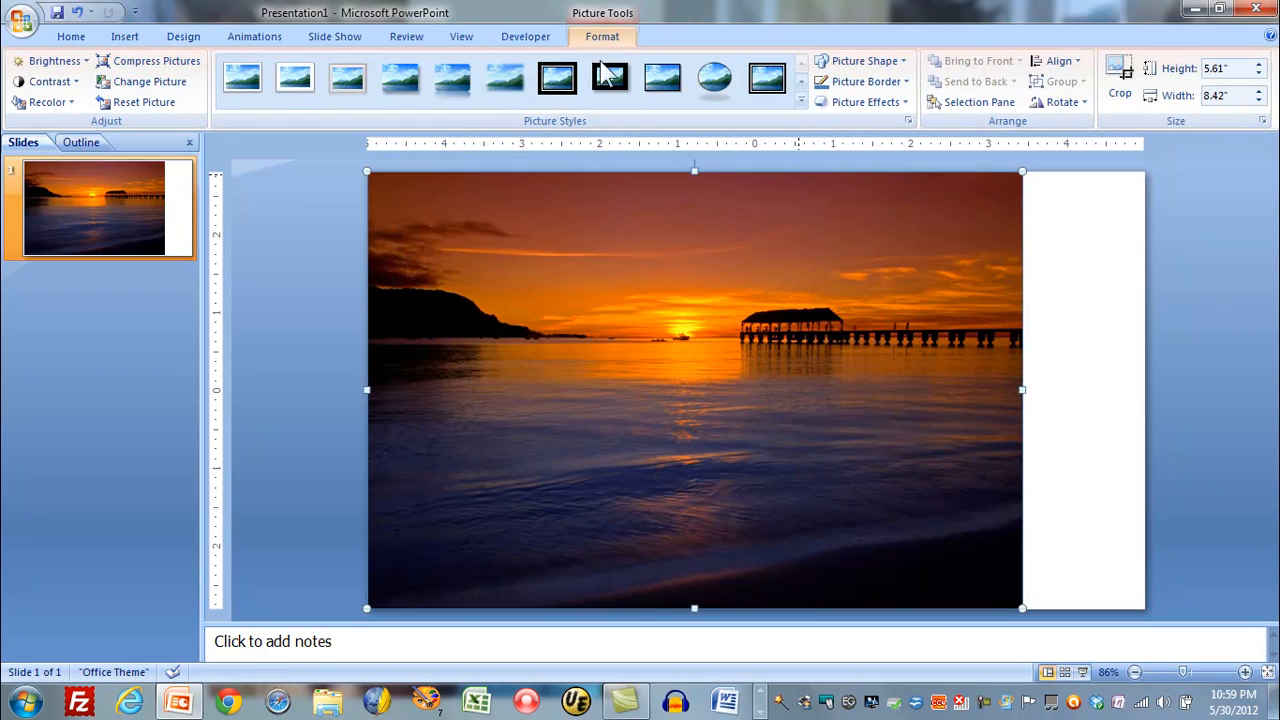
# Step: Crop the picture's top and bottom into a 2.08" × 8.42" banner strip
pyautogui.click(1123, 93)
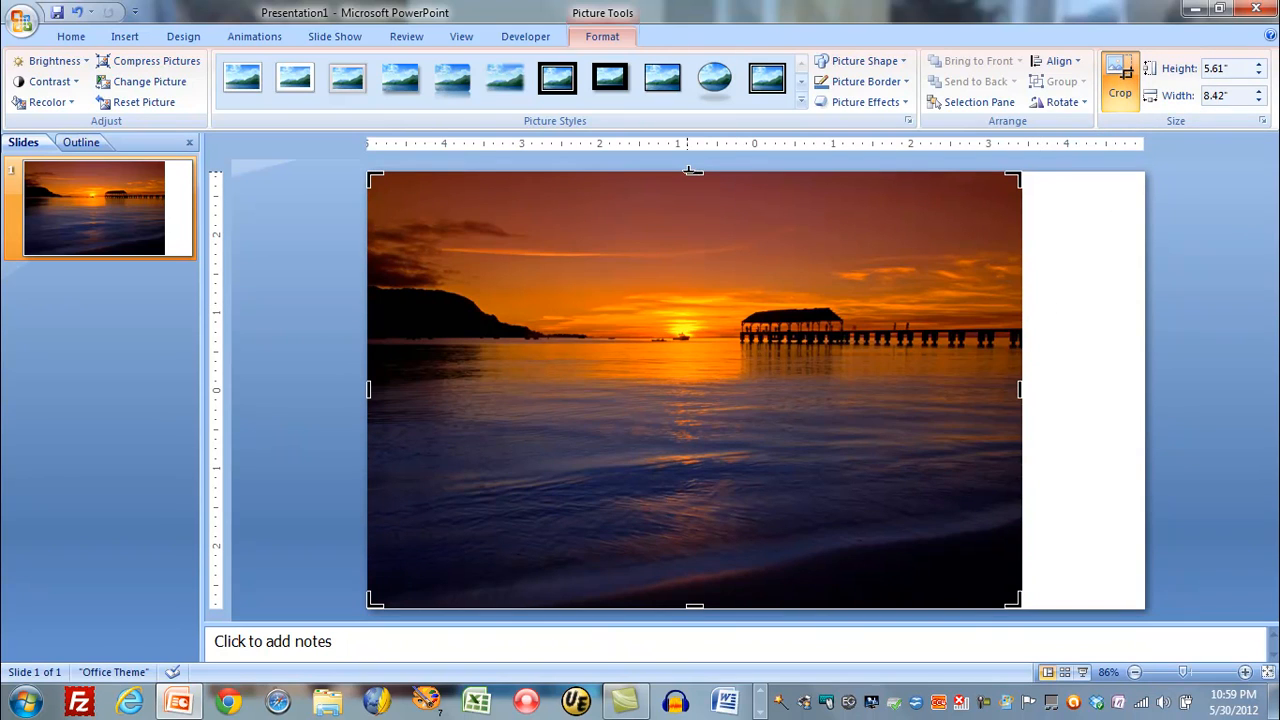
pyautogui.moveTo(693, 171); pyautogui.dragTo(690, 216)
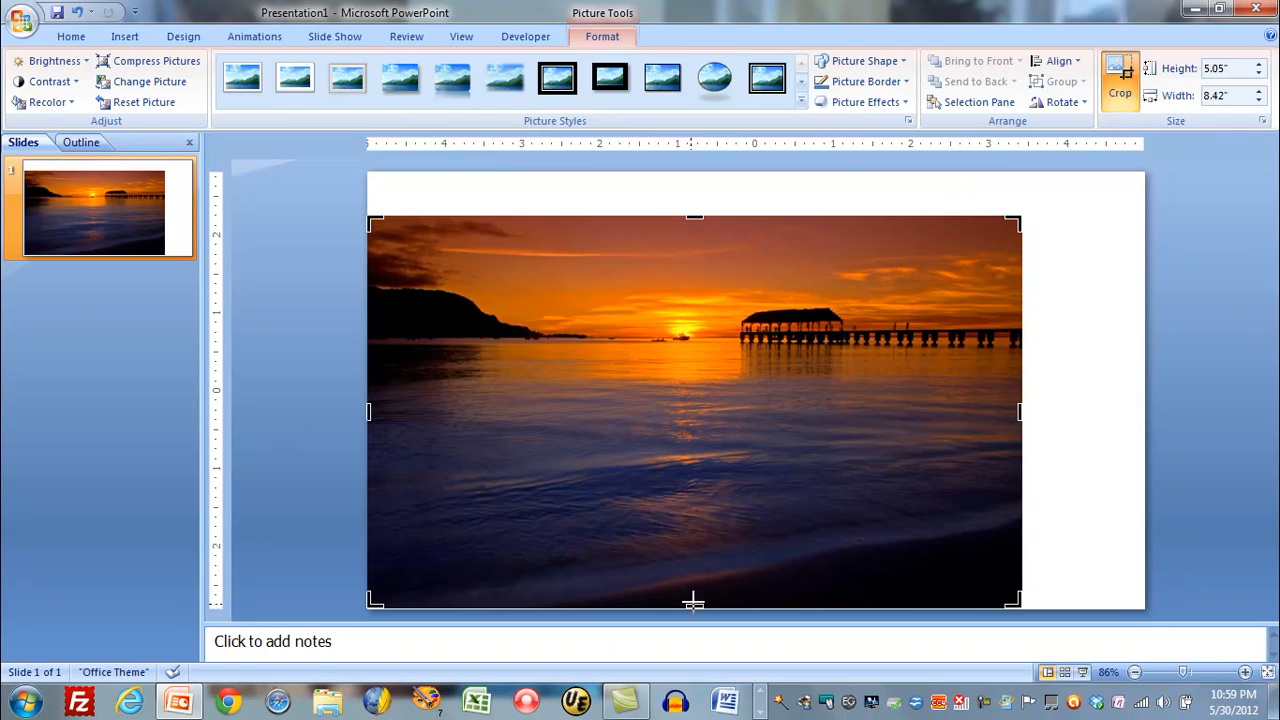
pyautogui.moveTo(693, 603); pyautogui.dragTo(708, 390)
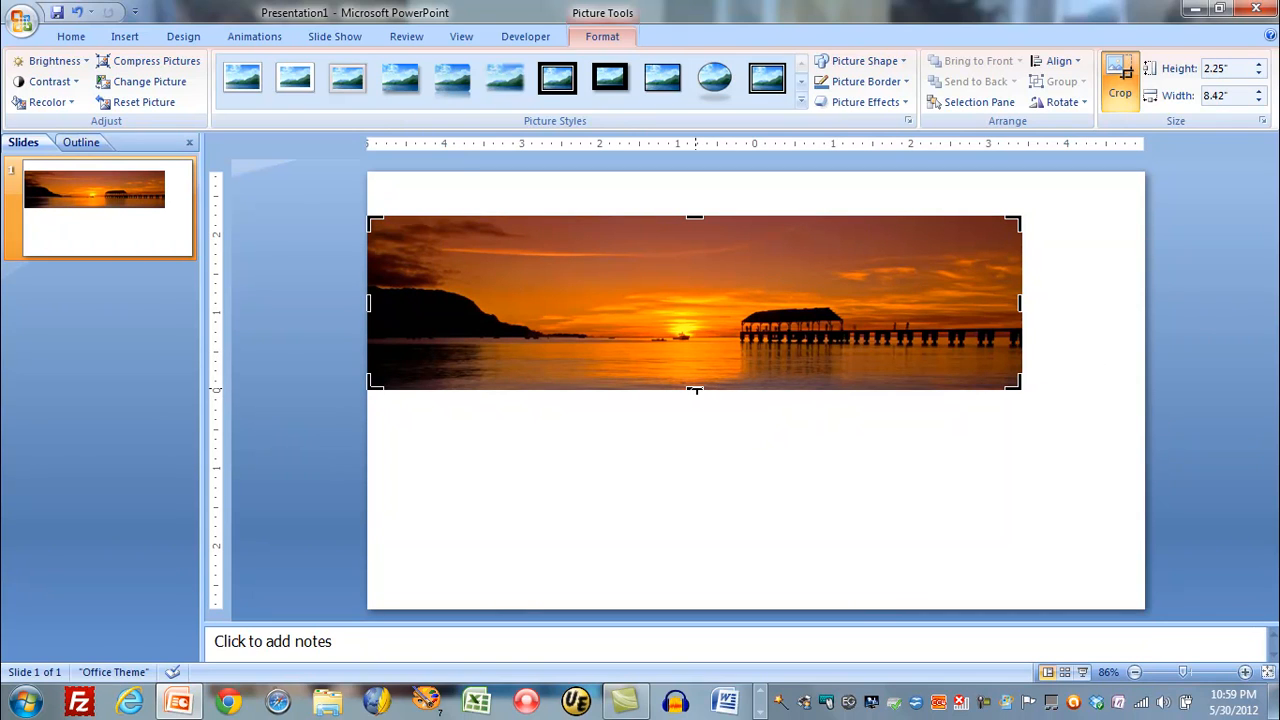
pyautogui.moveTo(695, 388); pyautogui.dragTo(697, 371)
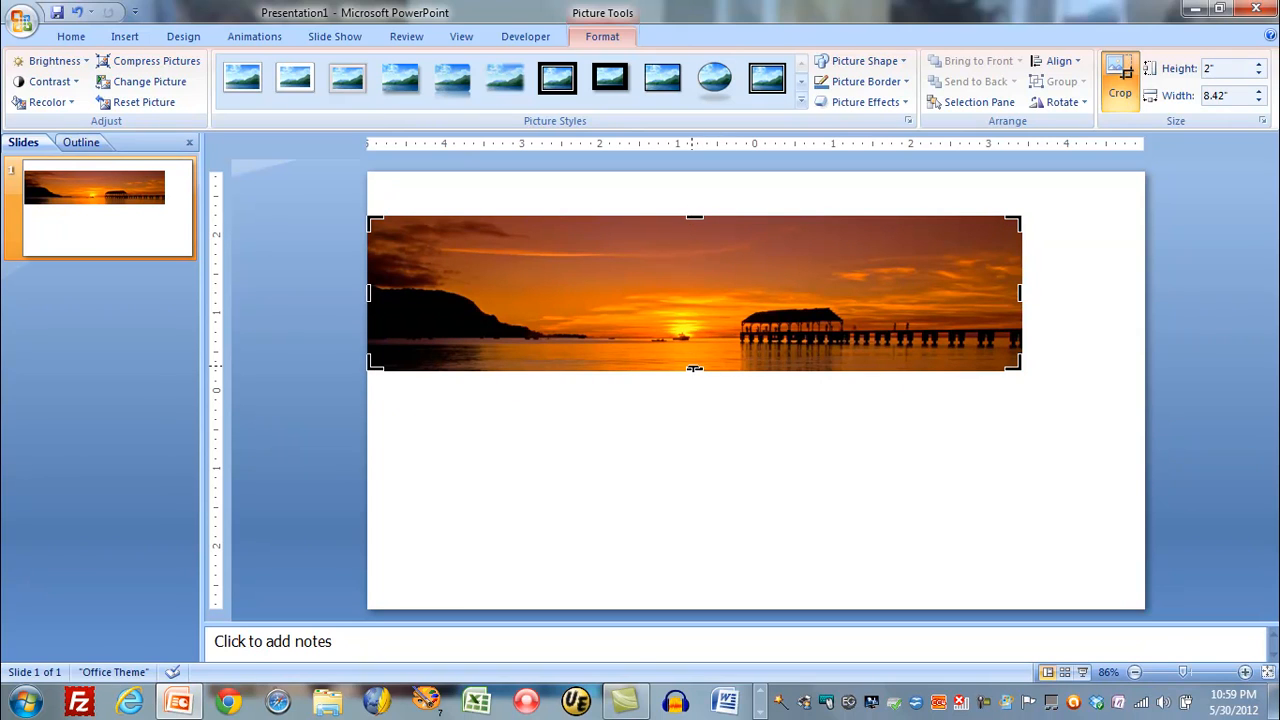
pyautogui.moveTo(695, 370); pyautogui.dragTo(694, 378)
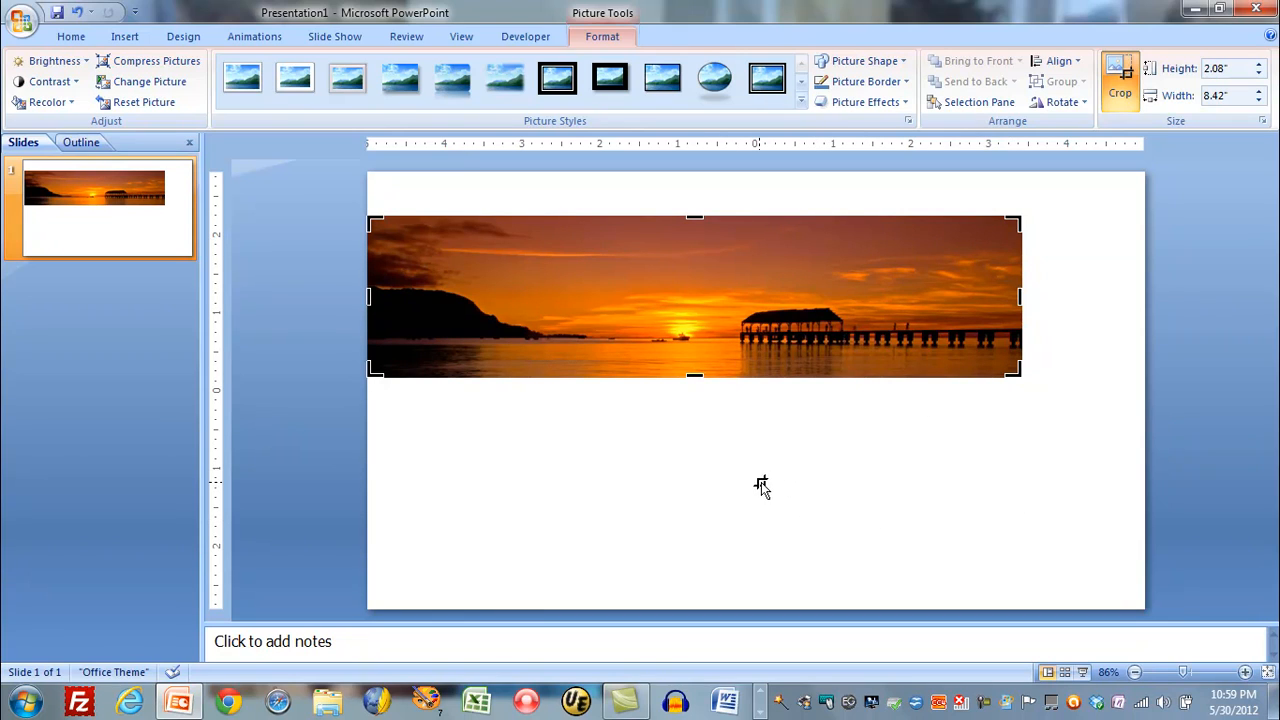
pyautogui.click(629, 487)
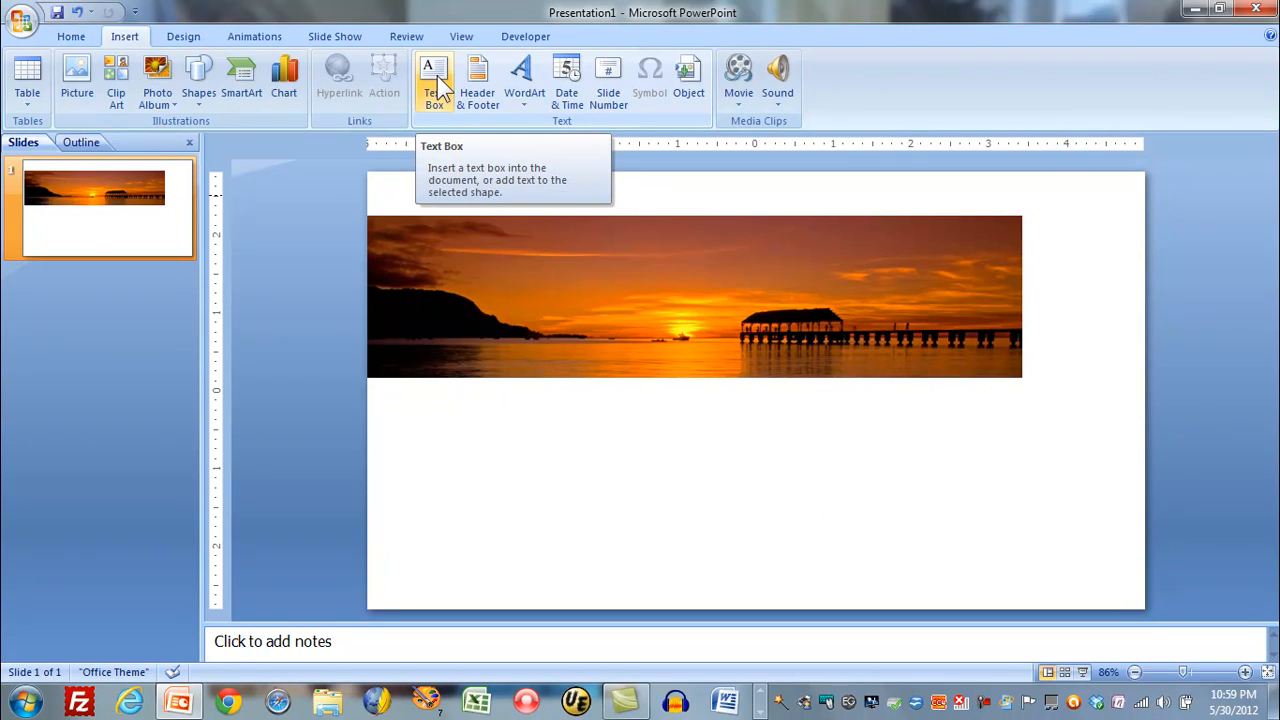
# Step: Draw a text box across the banner's upper part and type the author's name
pyautogui.click(438, 82)
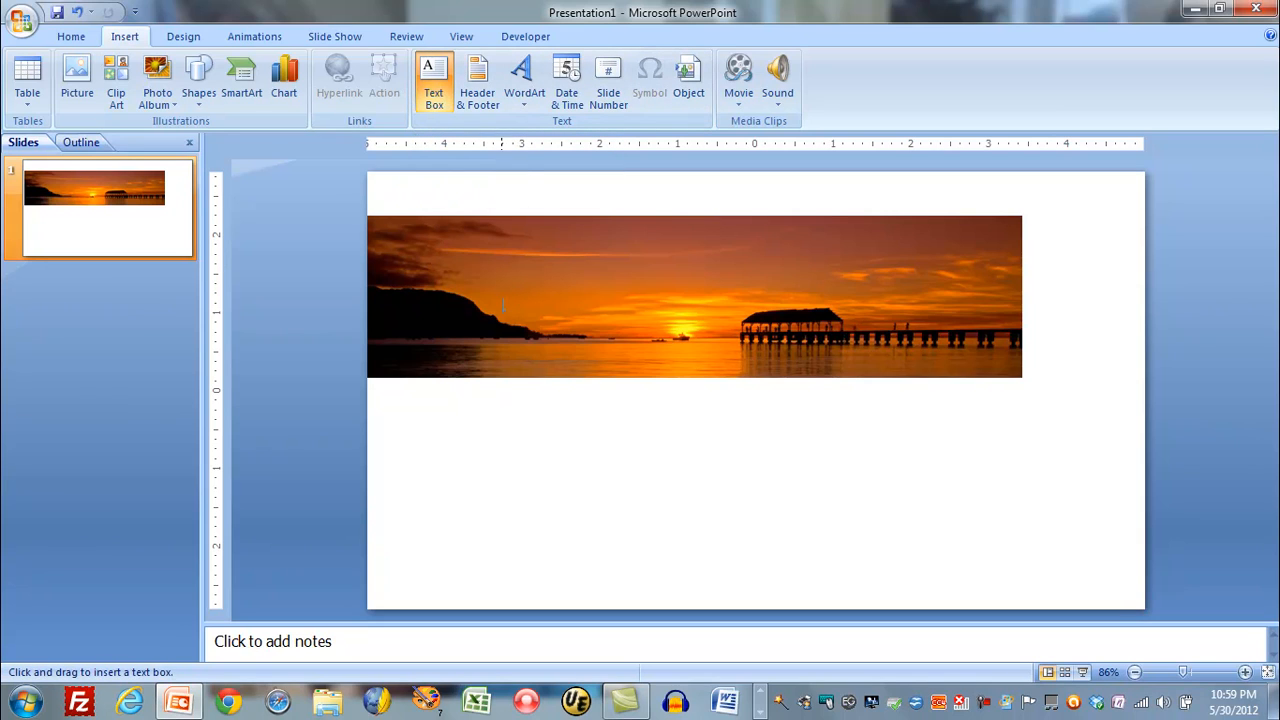
pyautogui.moveTo(484, 248); pyautogui.dragTo(860, 299)
pyautogui.write('Jim Jano')
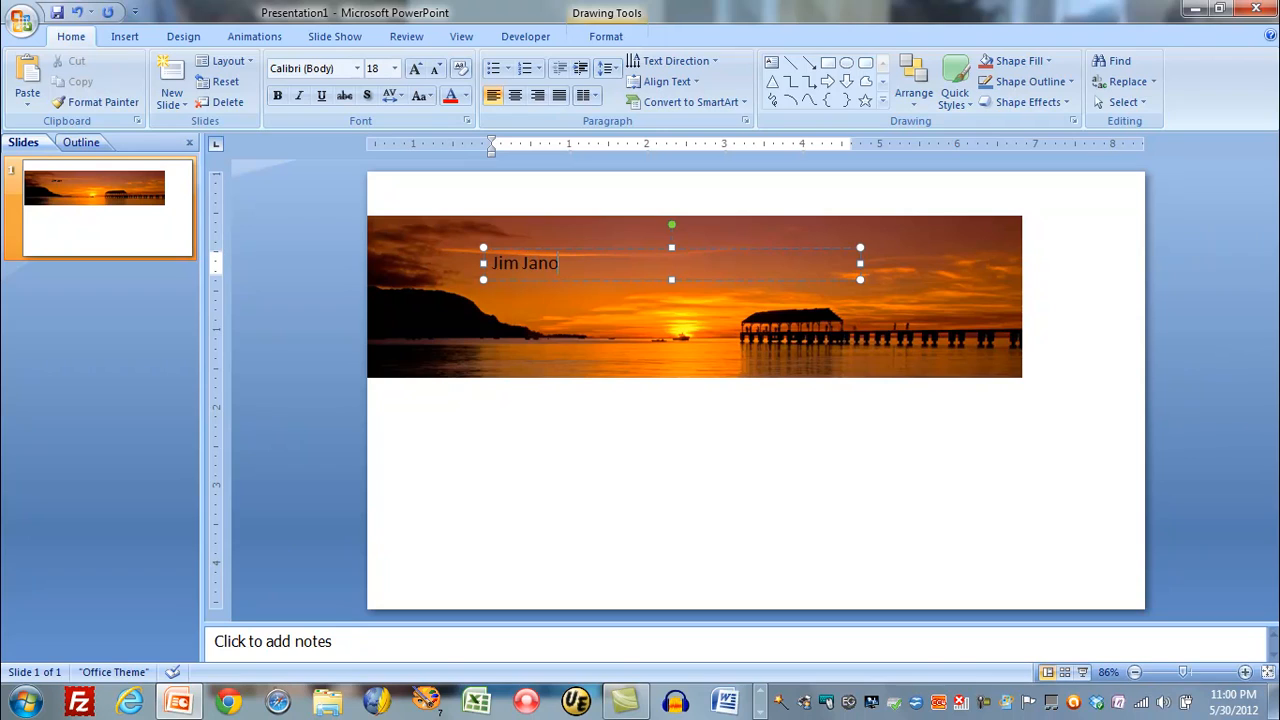
pyautogui.write('ssy')
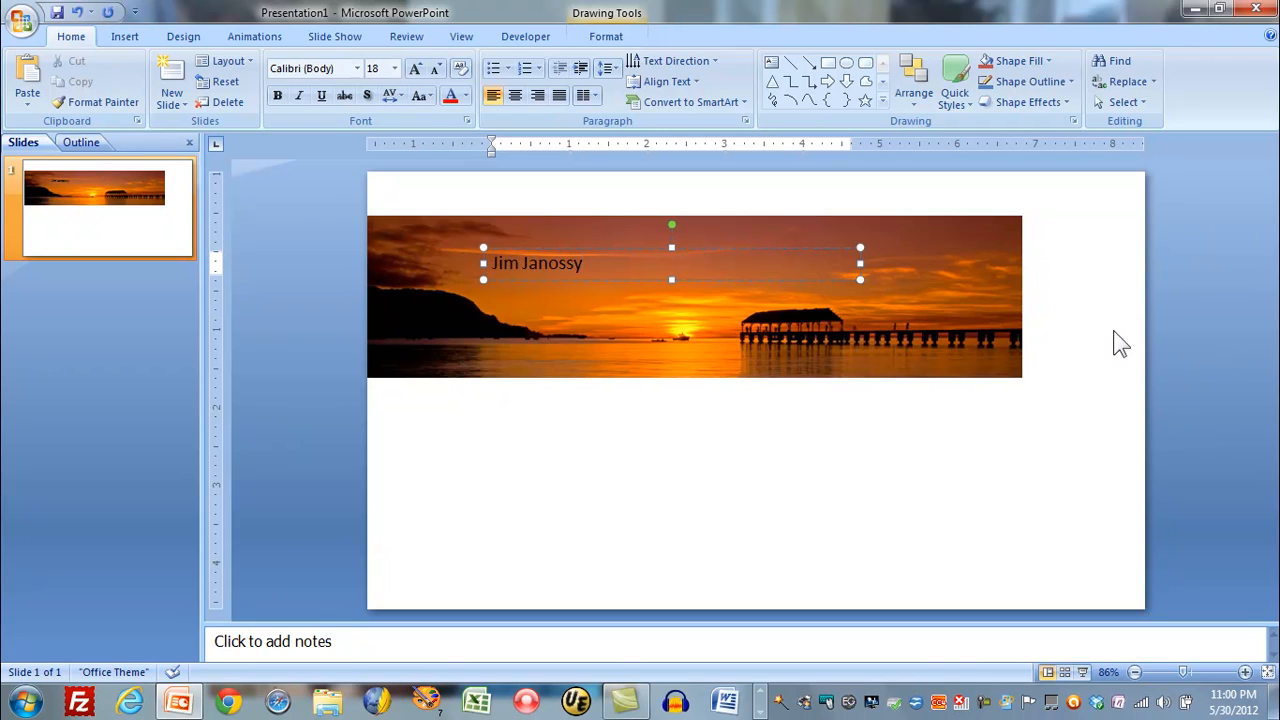